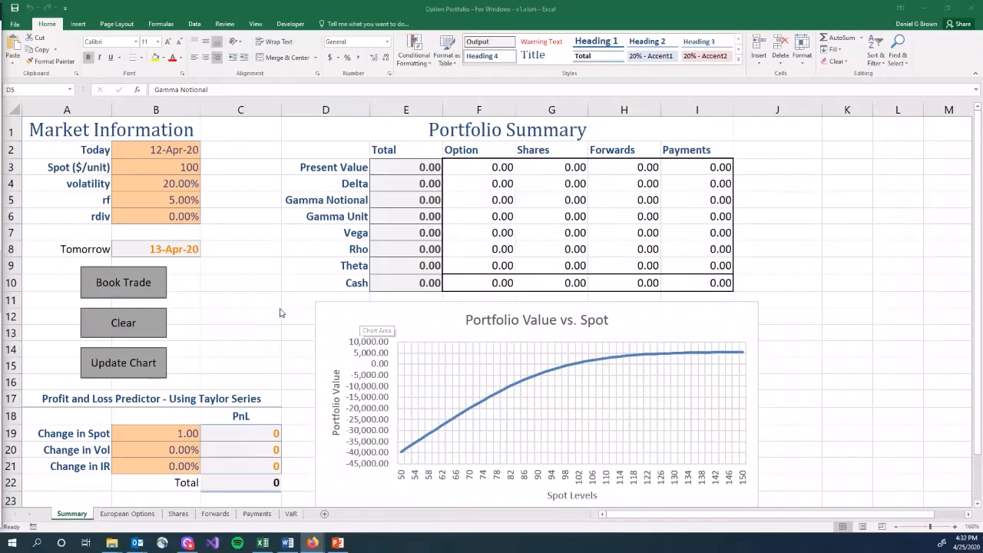
Book an option trade of -1000 puts, using the calculated fair value as the price per option
key(alt+Tab)
click(255, 287)
click(146, 287)
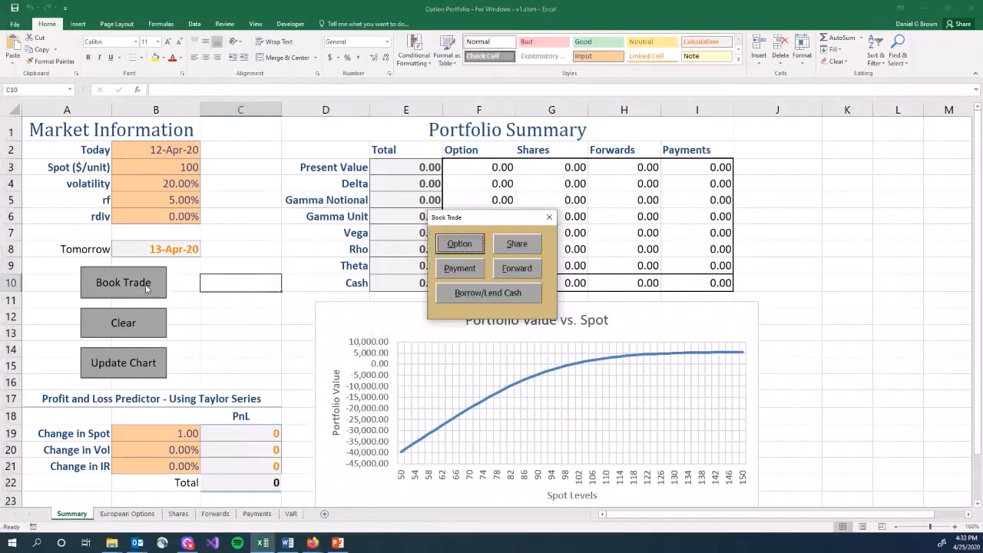
click(445, 249)
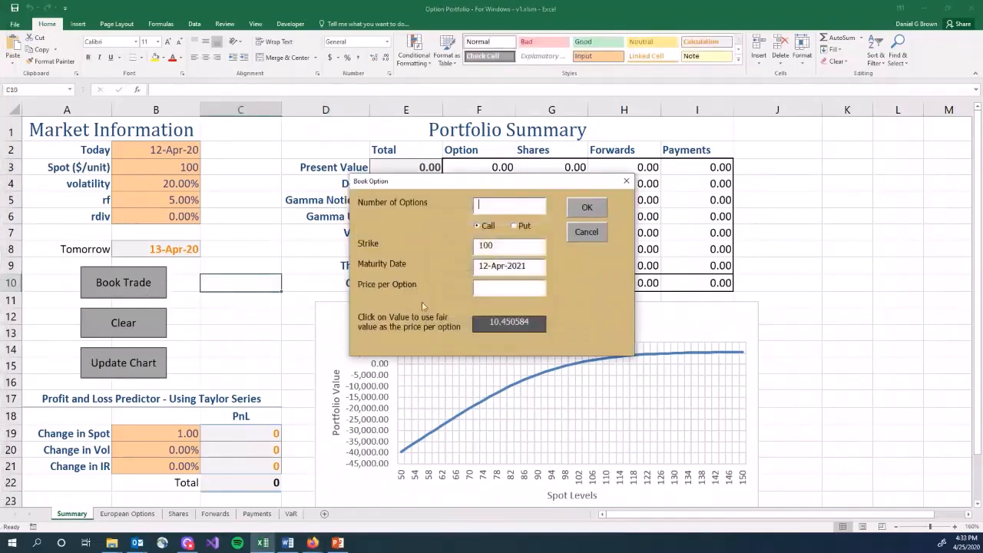
text(-1000)
click(514, 225)
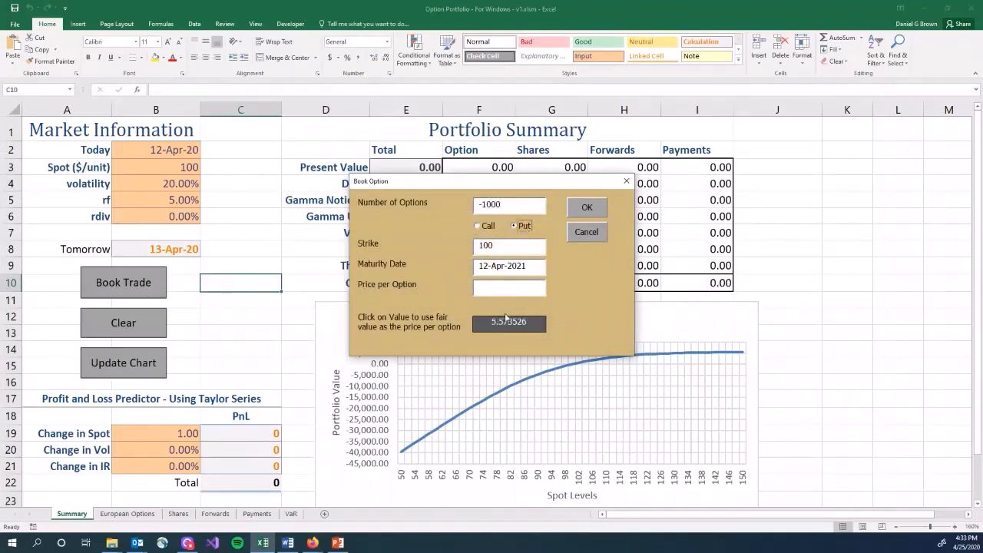
click(507, 323)
click(587, 209)
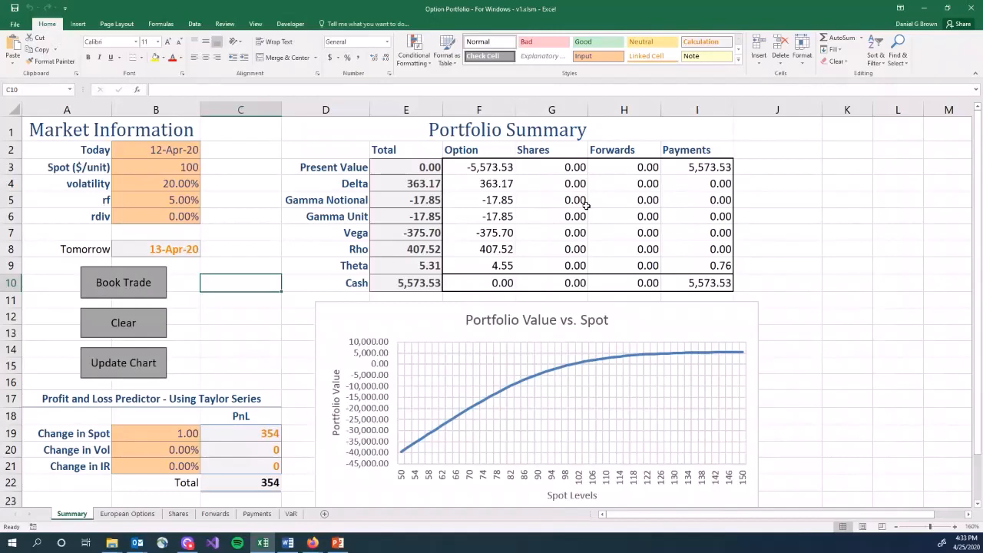
Examine the portfolio's total Delta, Gamma Notional, Vega, Rho and Theta in the Portfolio Summary
click(354, 181)
click(378, 186)
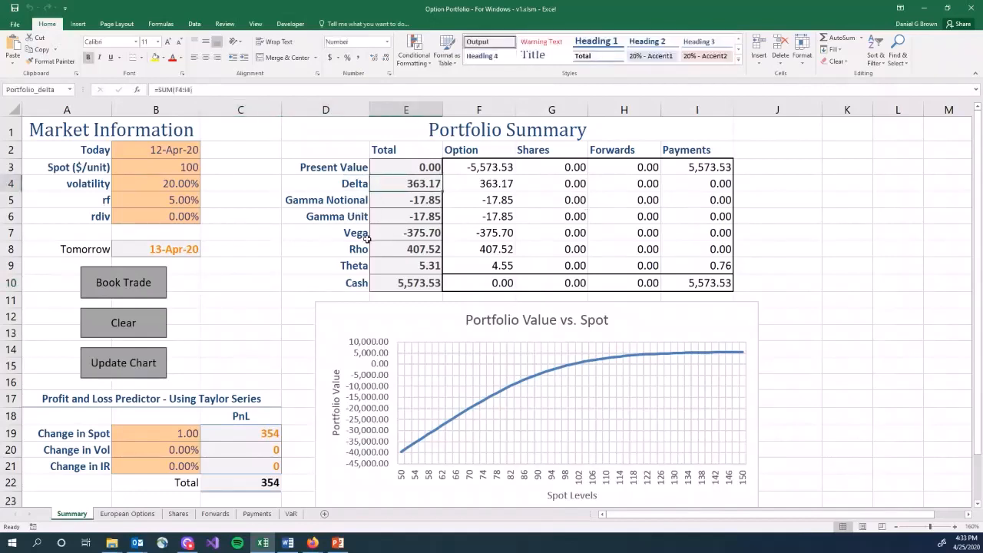
click(356, 201)
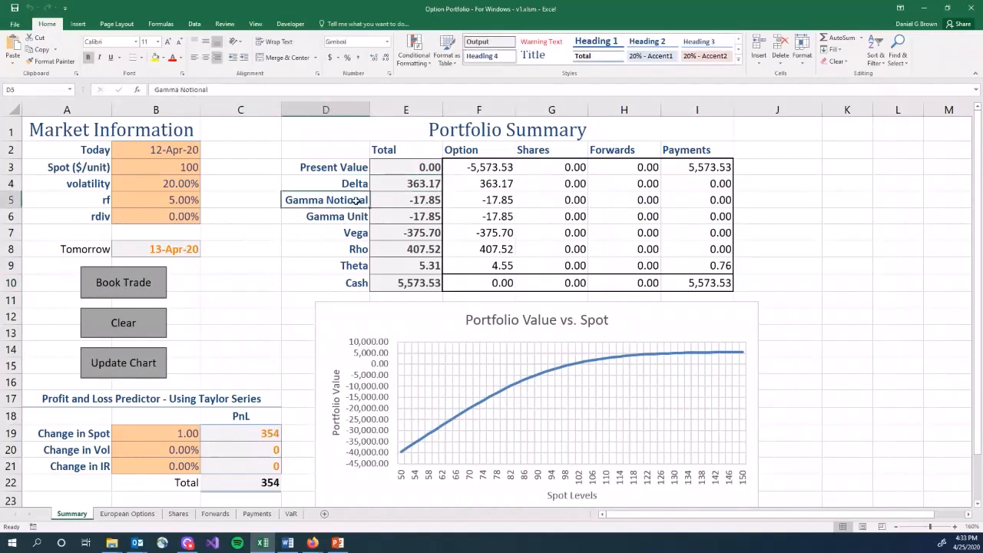
click(421, 202)
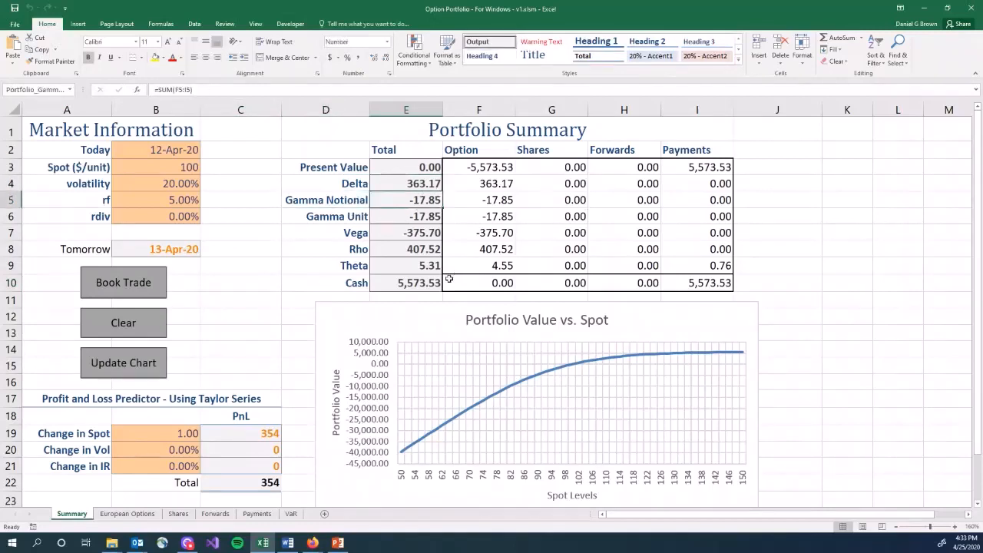
click(352, 233)
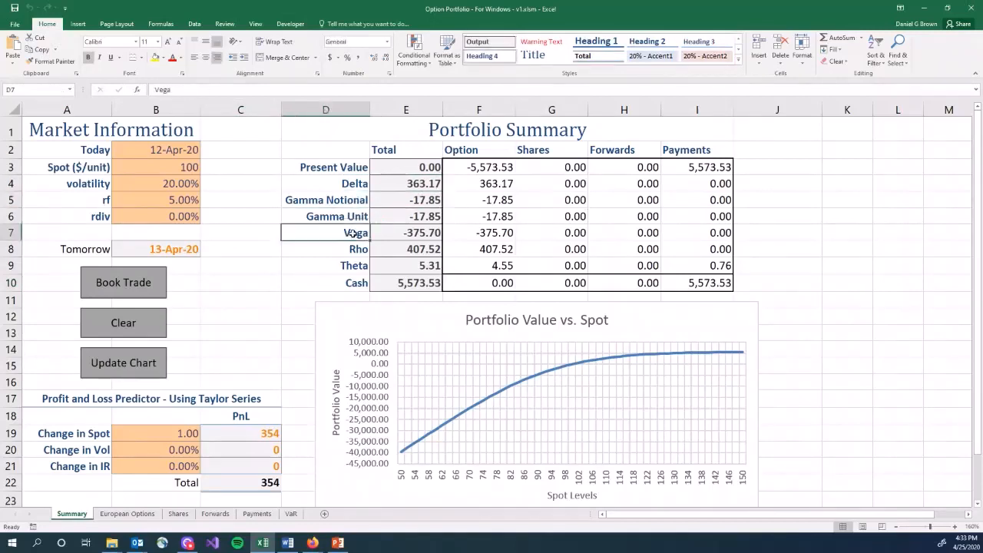
click(391, 238)
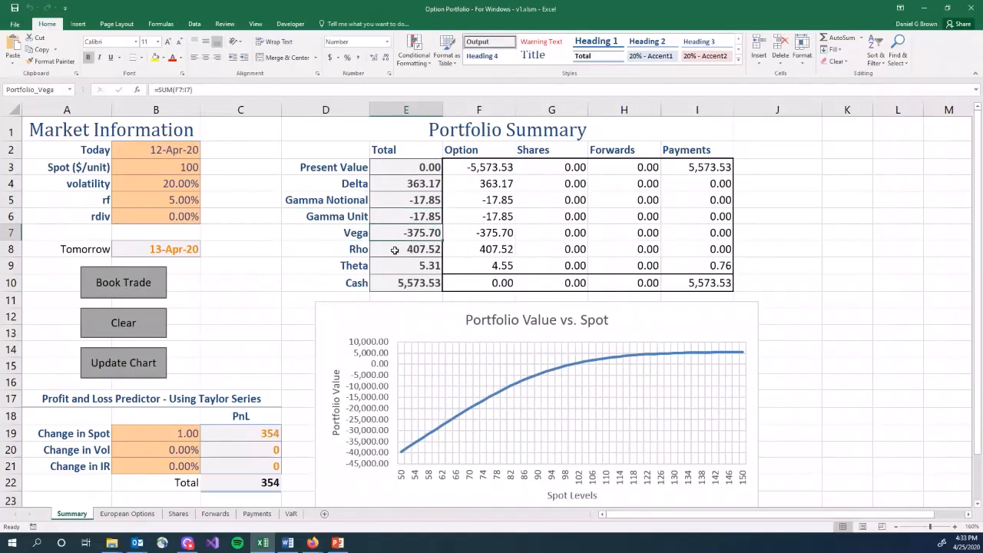
click(342, 245)
click(402, 244)
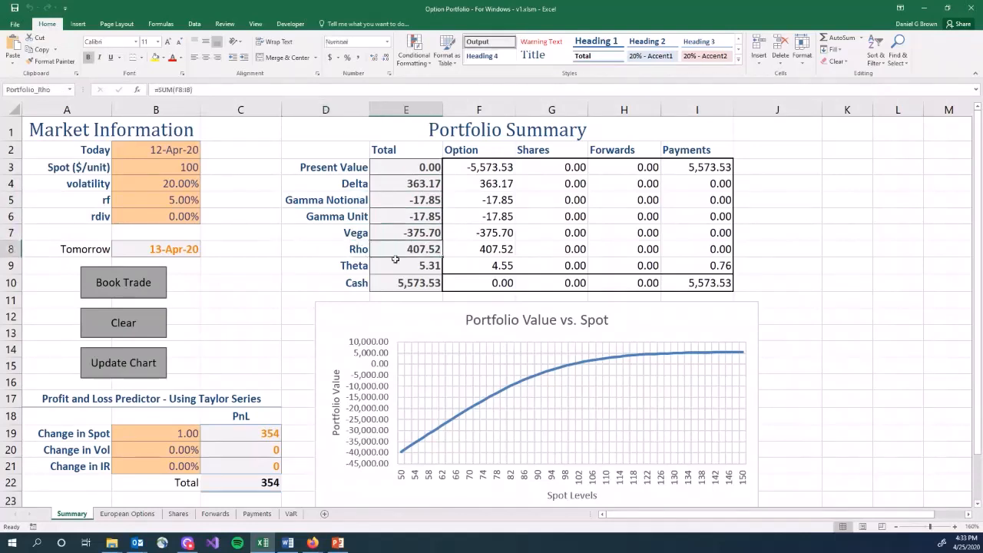
click(336, 263)
click(418, 265)
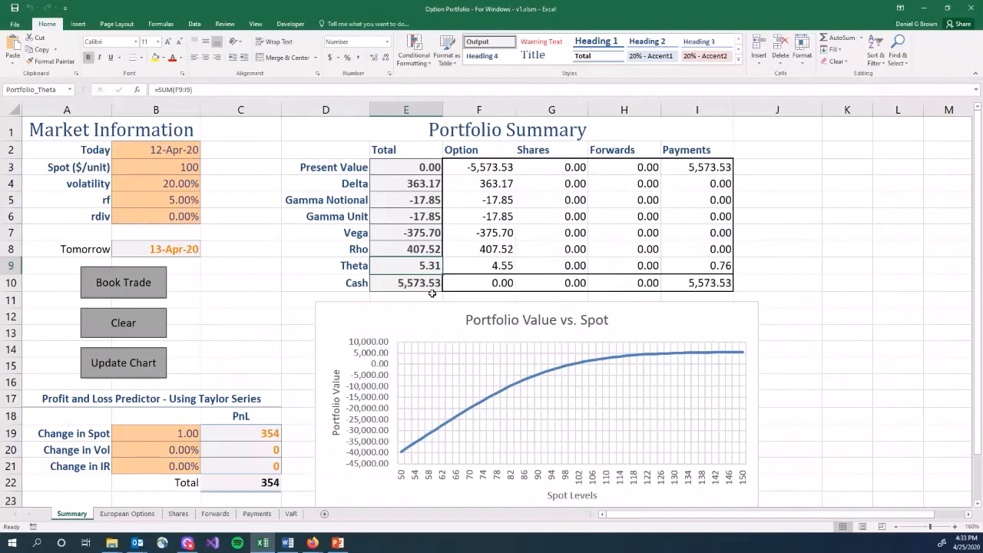
Compare the spot and volatility market inputs with the portfolio's total Delta, Gamma, Vega, Rho and Theta
click(137, 168)
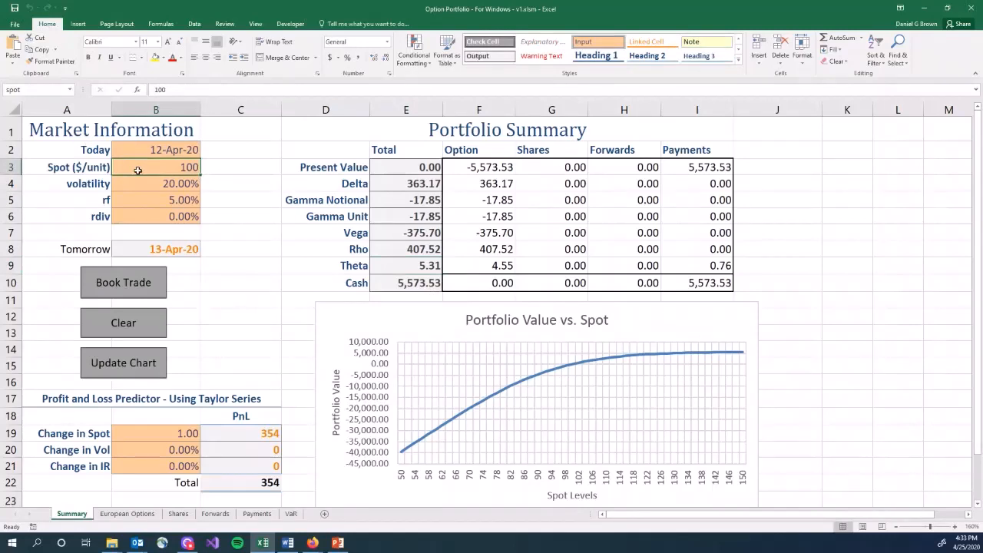
click(422, 183)
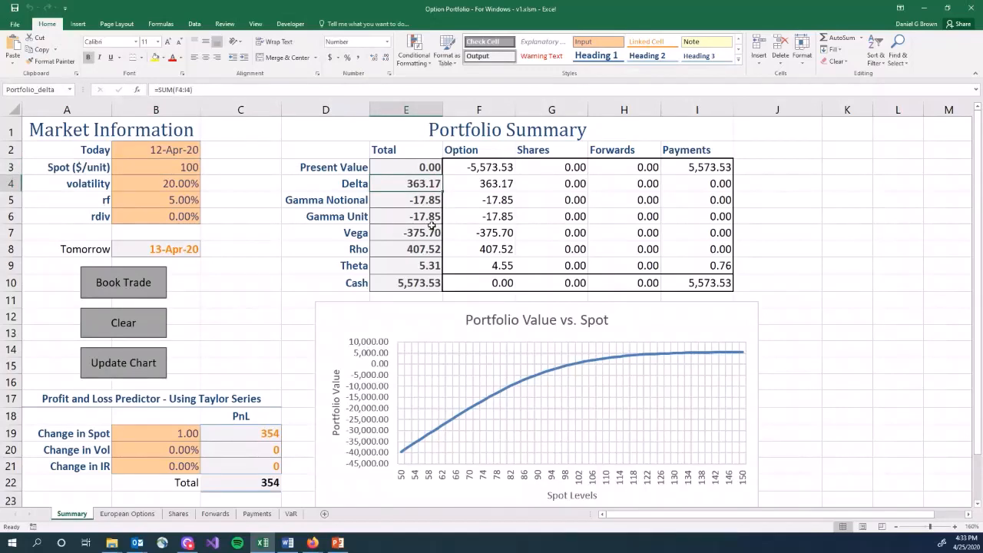
click(430, 204)
click(427, 183)
click(158, 182)
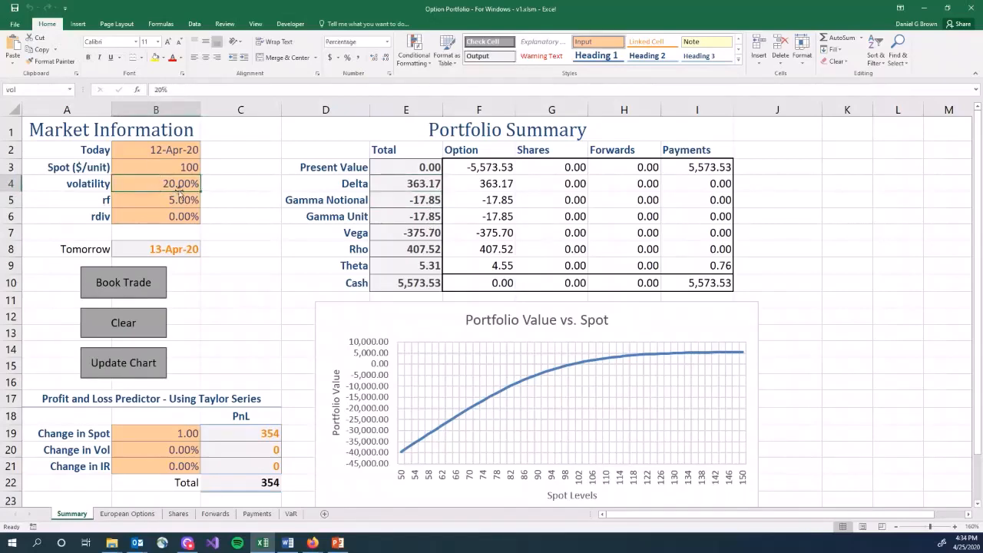
click(431, 234)
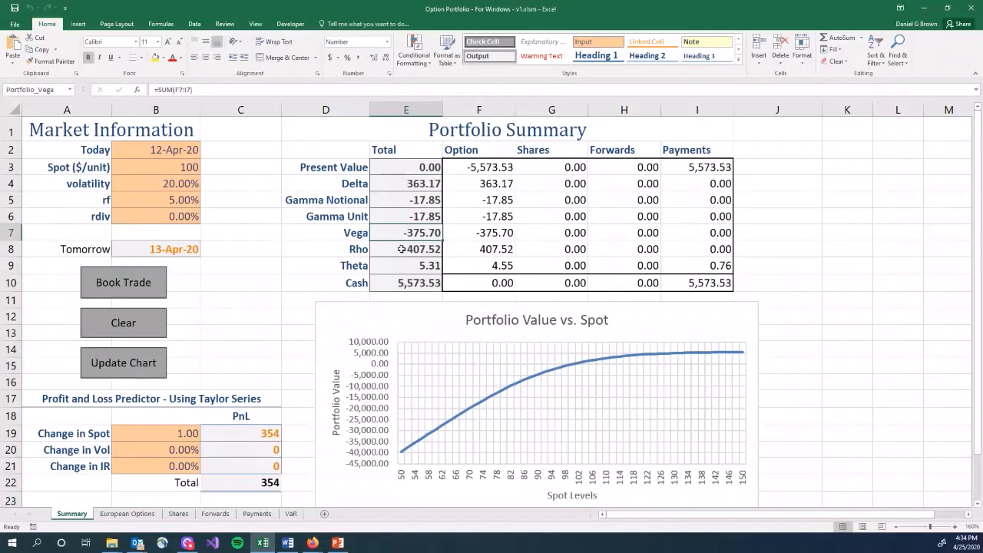
click(401, 249)
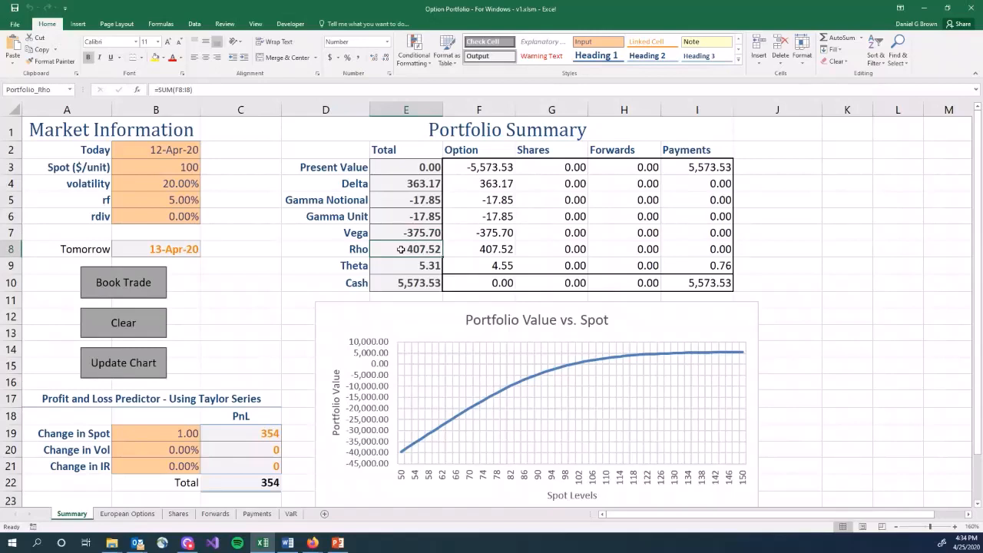
click(414, 265)
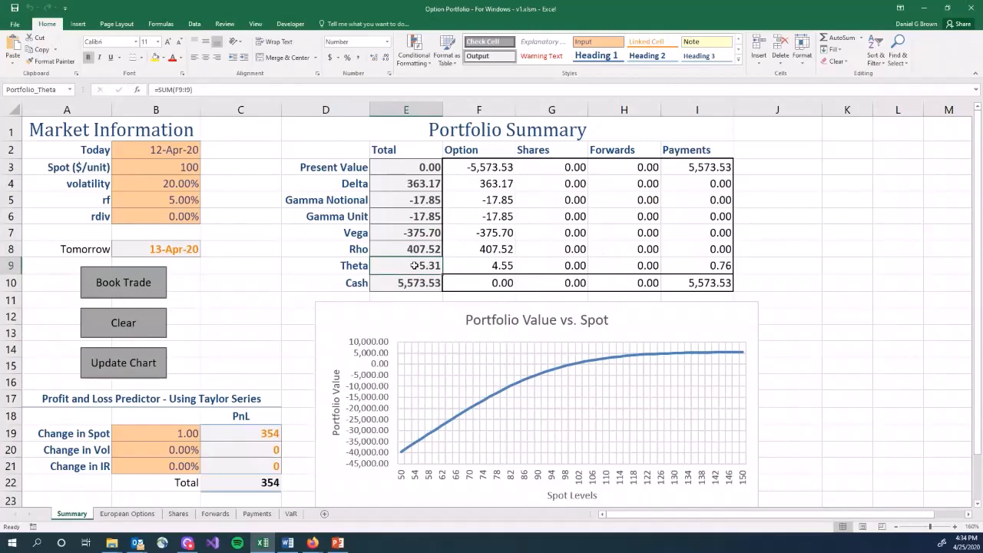
click(257, 270)
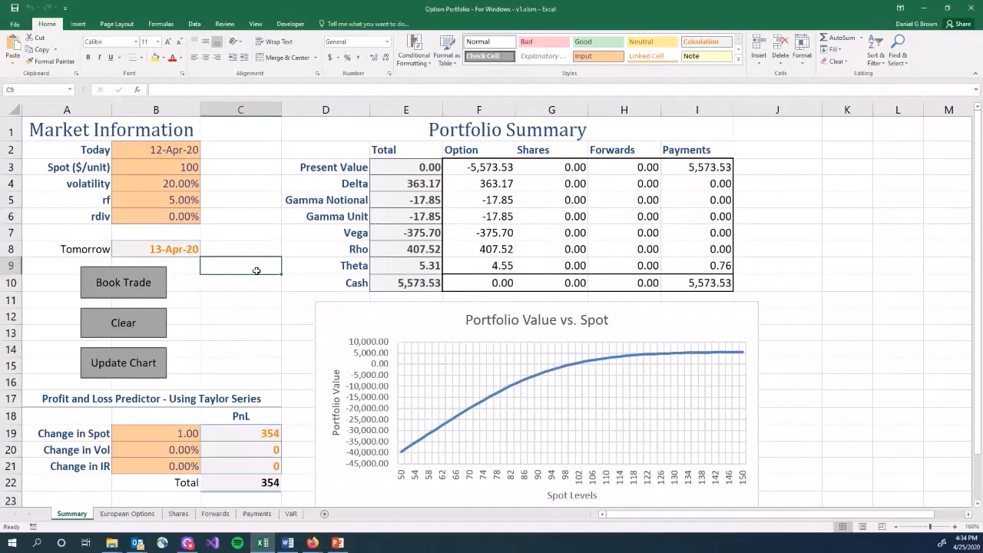
click(174, 166)
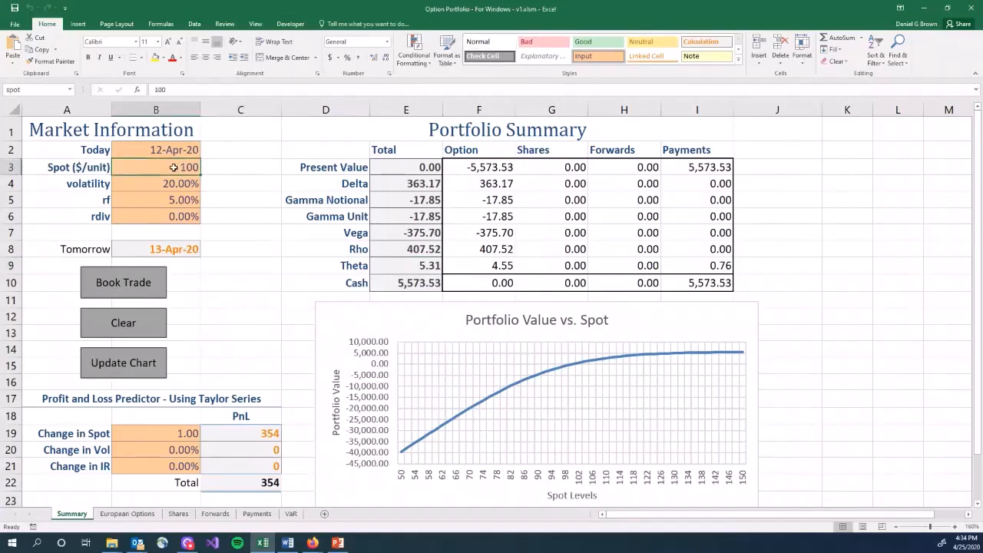
click(402, 234)
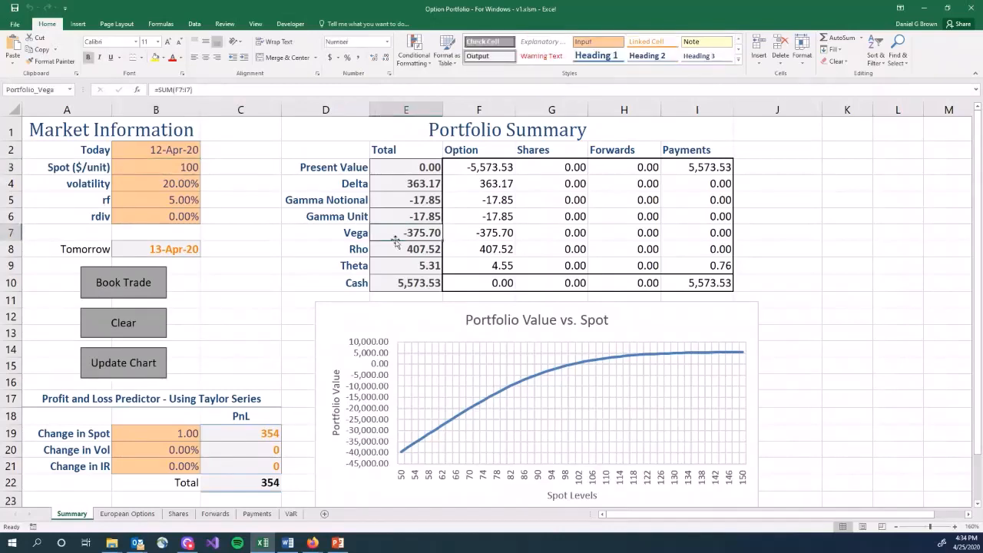
click(394, 249)
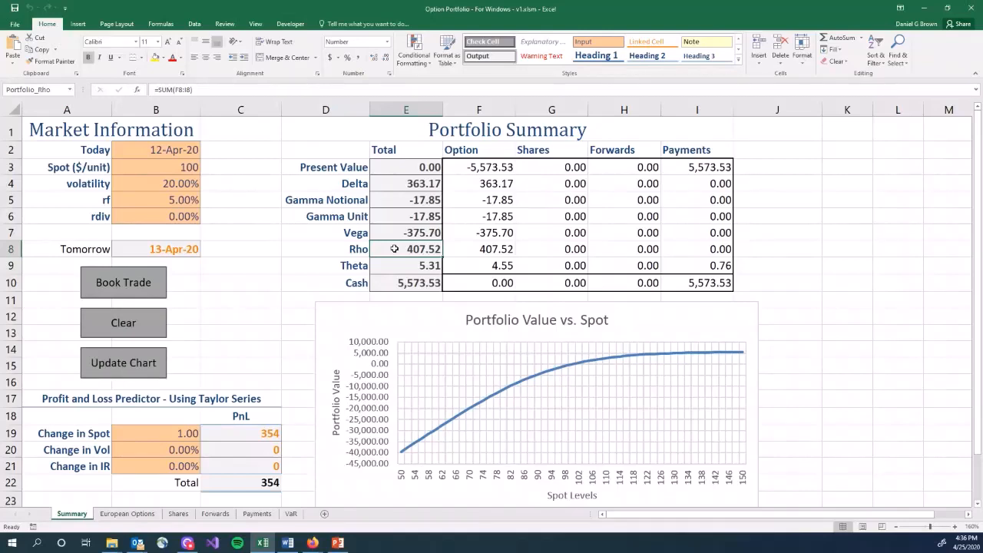
Open the VaR sheet and examine the volatility assumptions for the underlying, volatility and interest rate
key(ctrl+Page_Down)
key(ctrl+Page_Down)
key(ctrl+Page_Down)
key(ctrl+Page_Down)
key(ctrl+Page_Down)
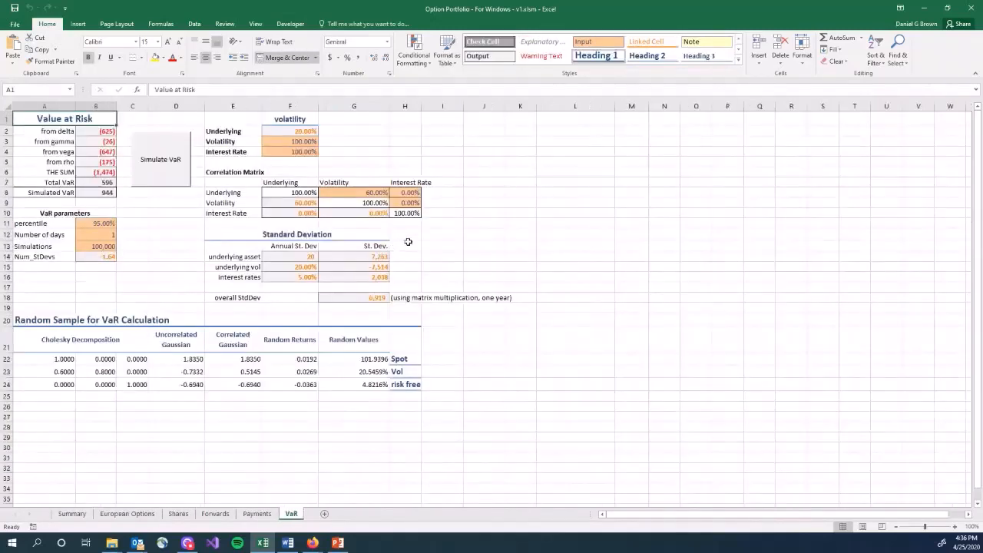
click(218, 131)
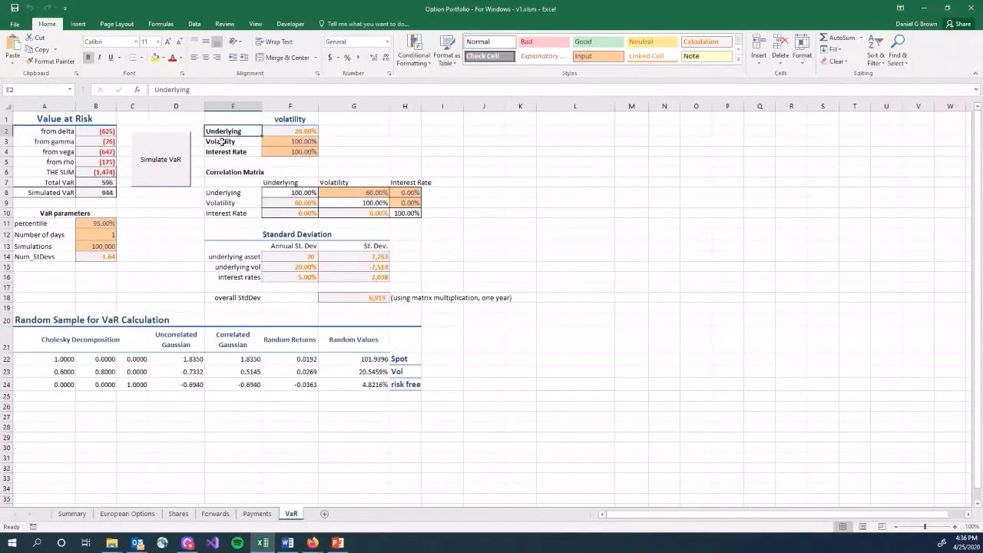
click(226, 142)
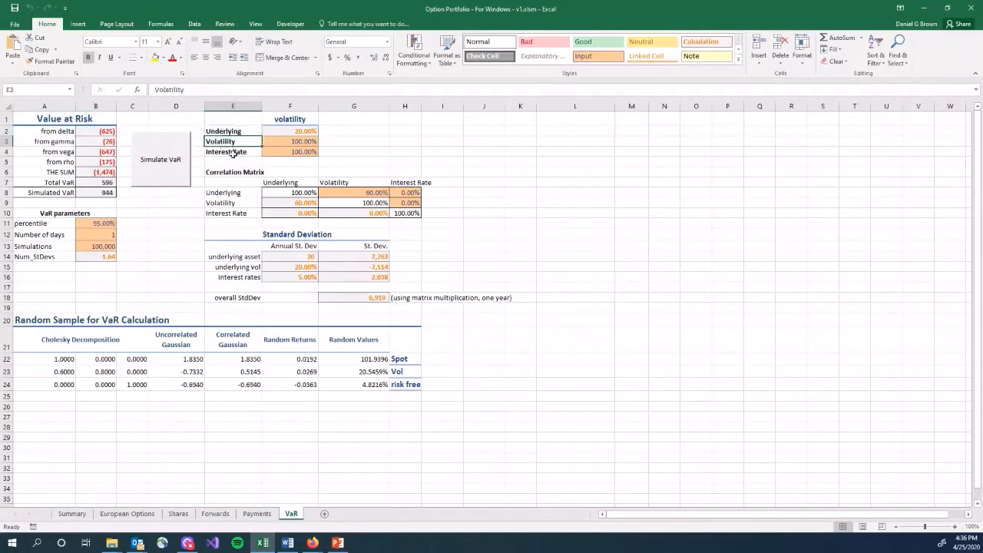
click(233, 153)
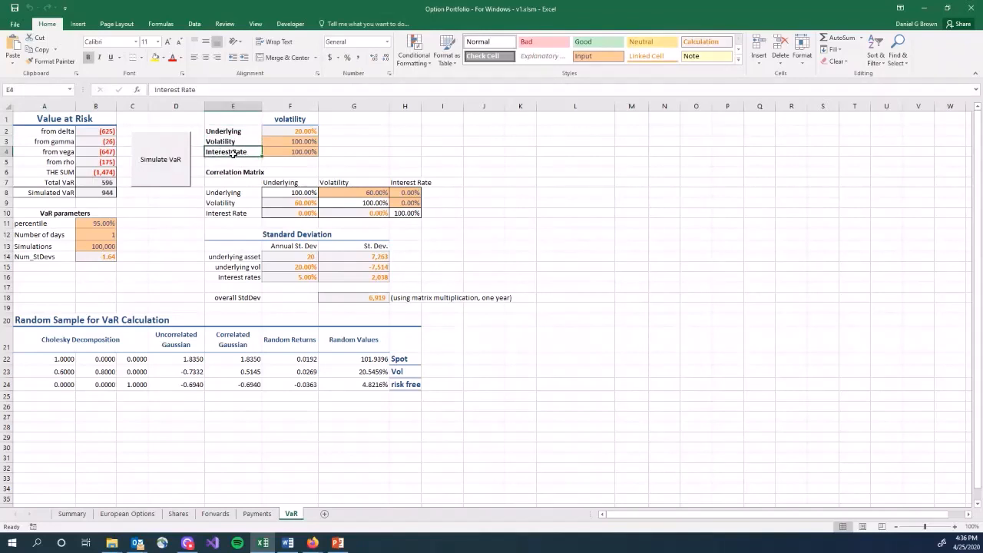
click(299, 133)
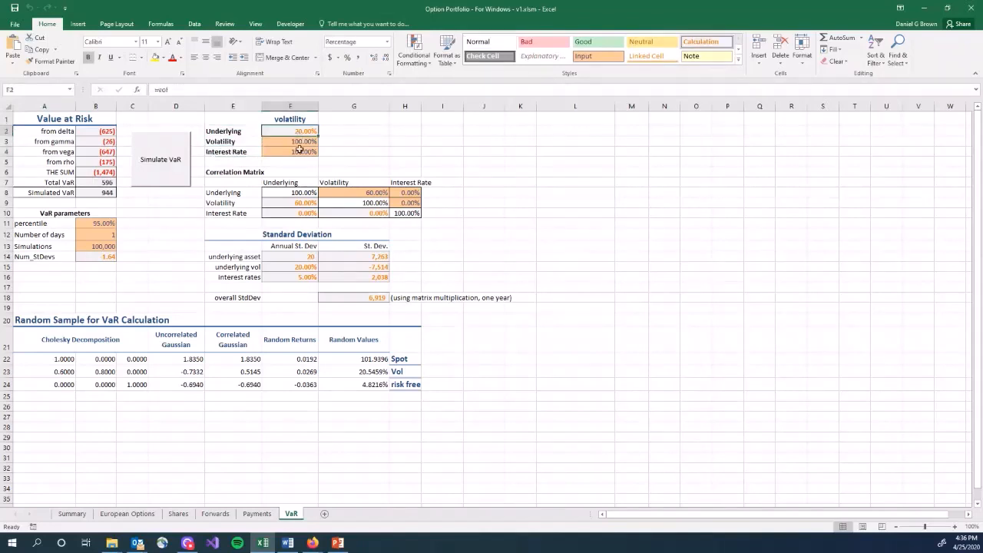
click(301, 142)
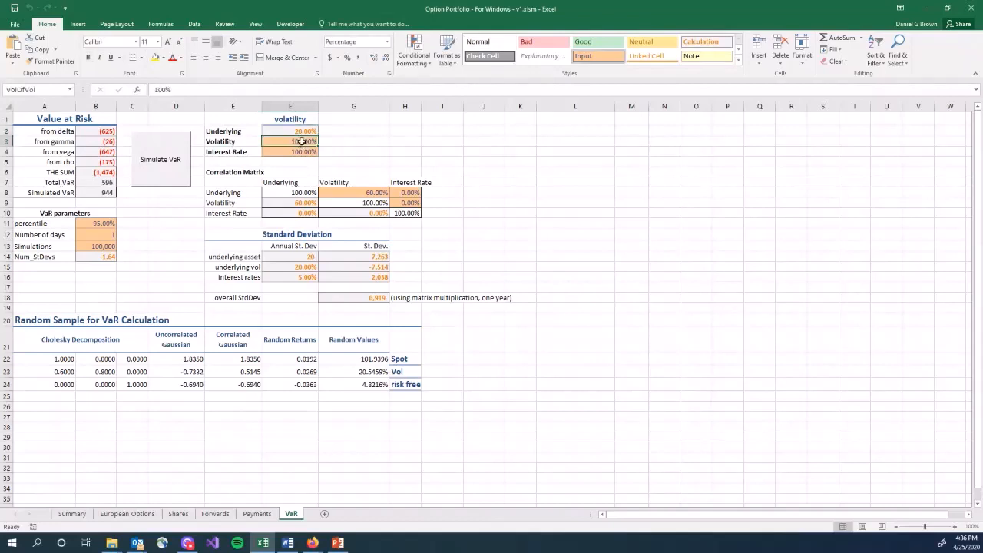
click(295, 152)
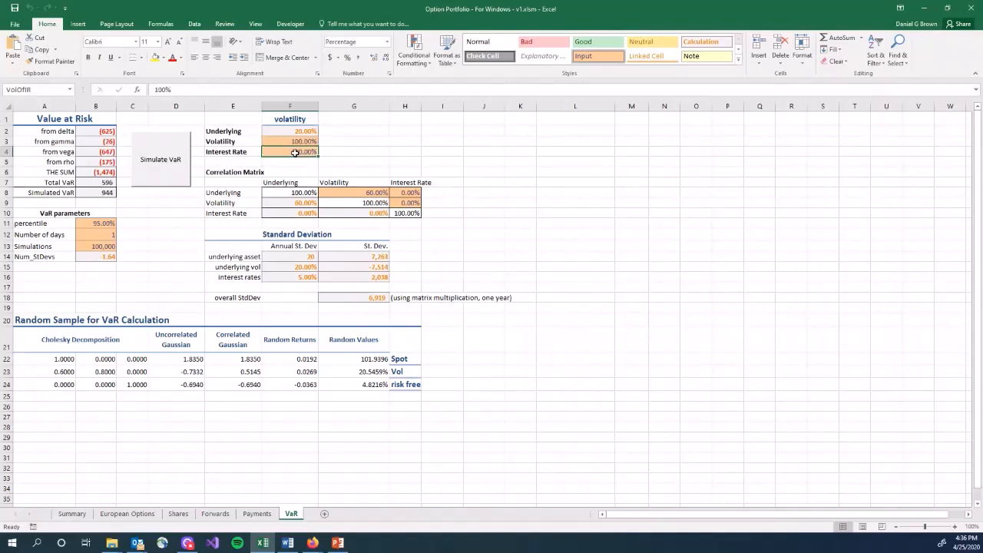
Examine the Correlation Matrix entries linking the underlying, volatility and interest rate
click(366, 191)
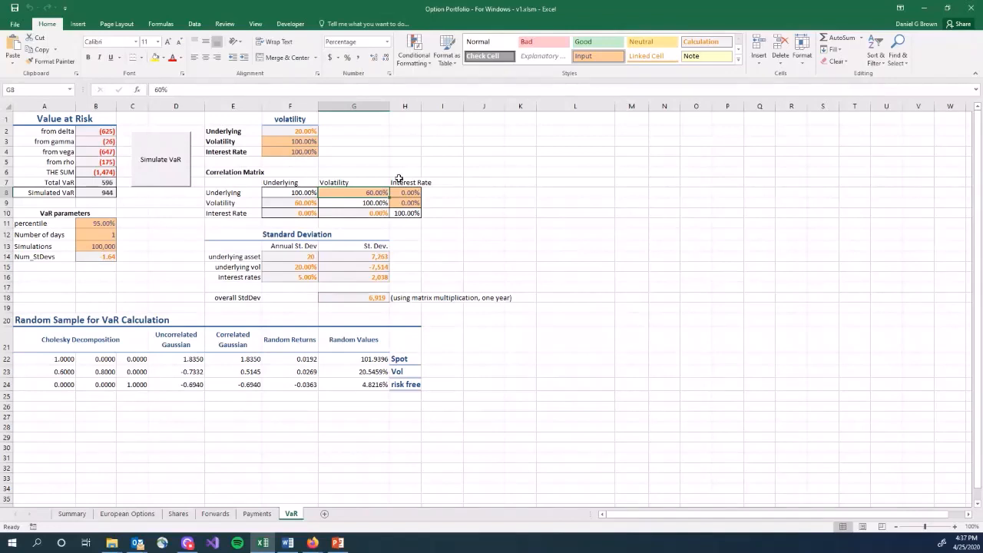
click(403, 192)
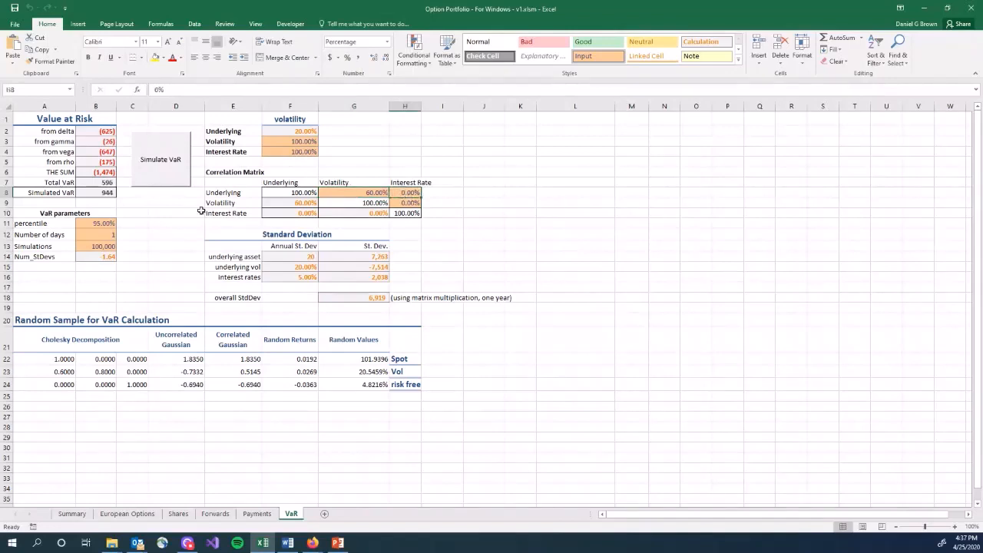
click(227, 193)
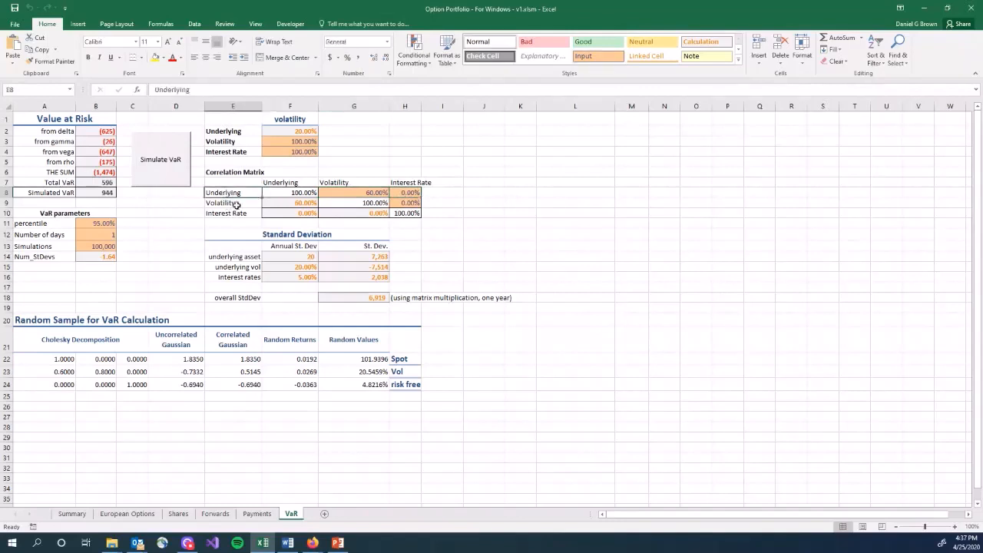
click(414, 191)
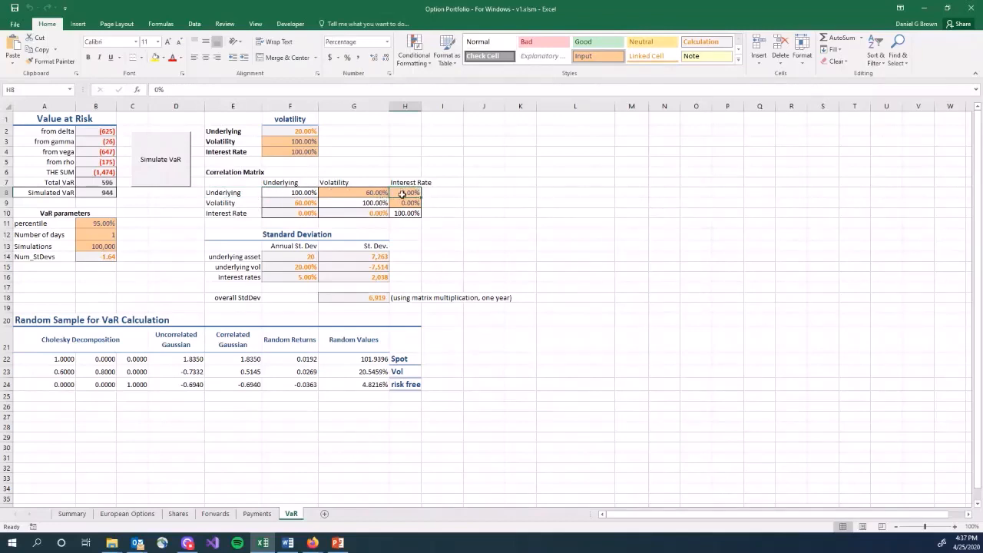
click(242, 204)
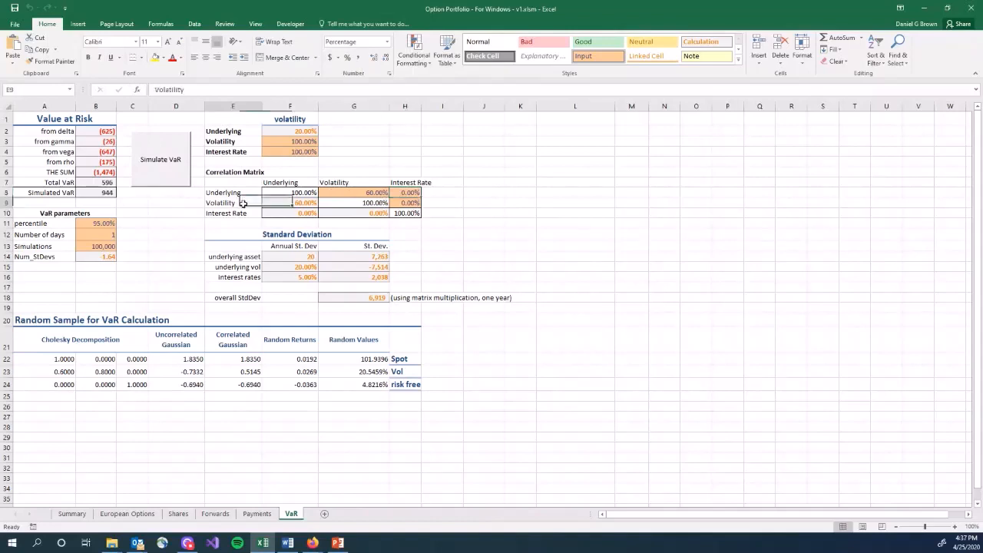
click(407, 203)
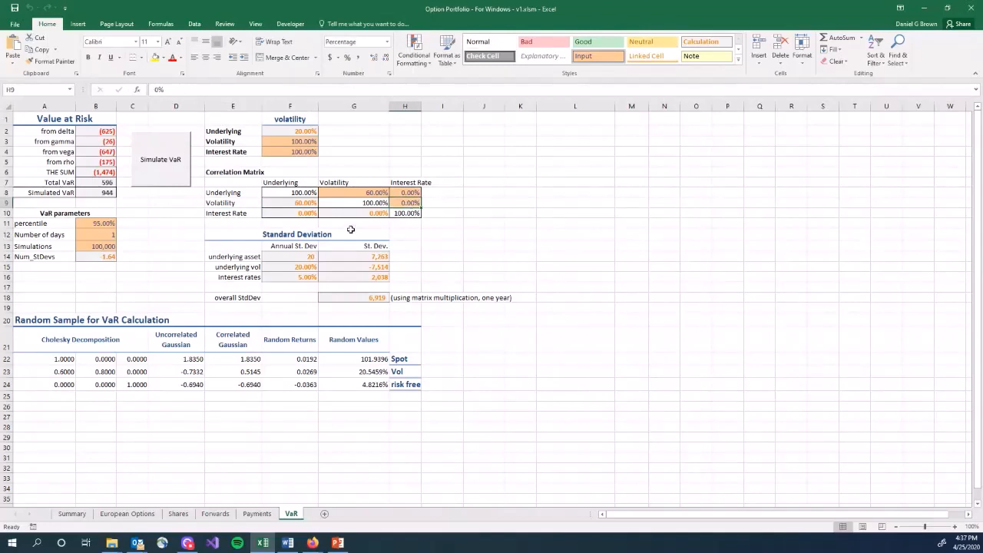
click(170, 224)
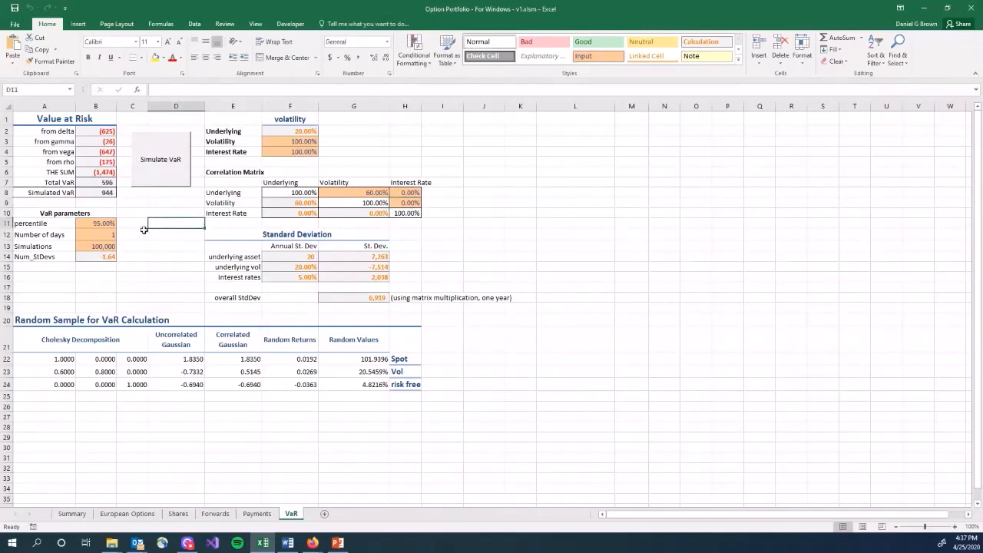
Examine the VaR parameters for percentile, number of days and number of simulations
click(106, 226)
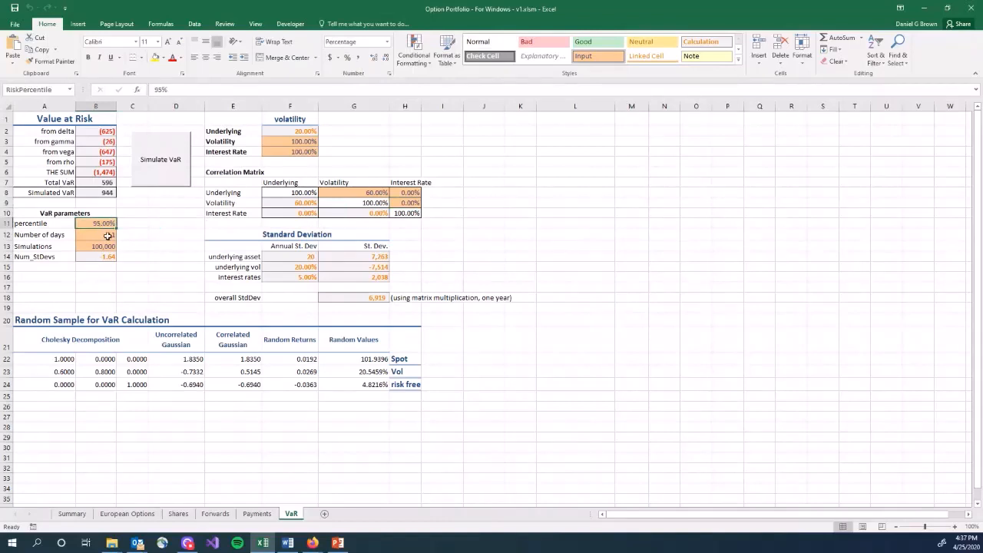
click(103, 235)
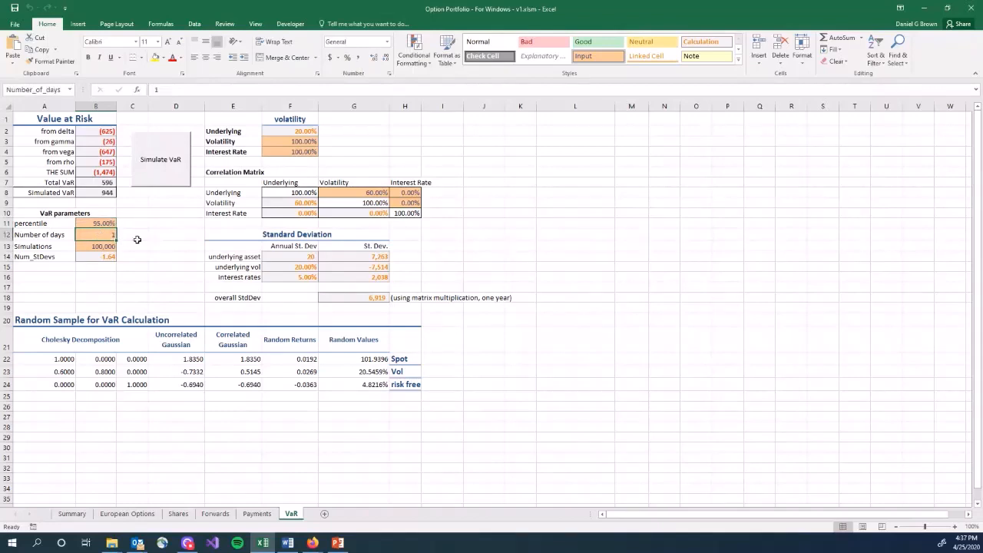
click(110, 246)
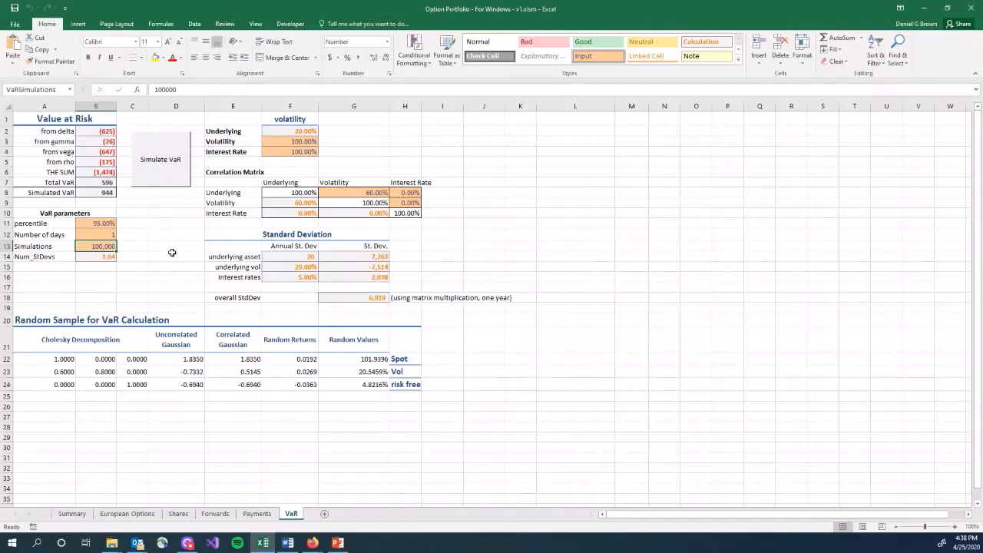
Recalculate the Random Sample for VaR Calculation several times and examine the random spot, volatility and risk-free values
click(81, 321)
click(42, 322)
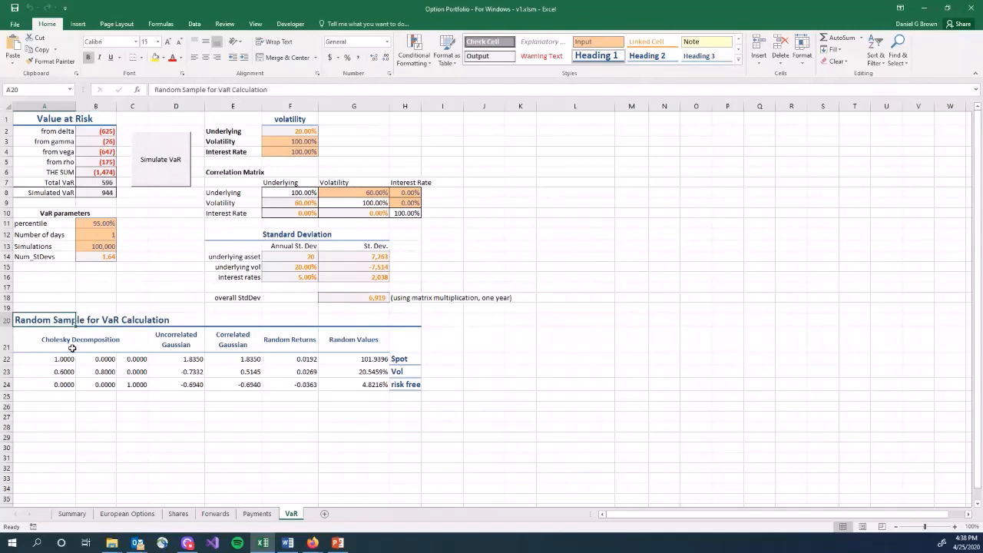
key(F9)
key(F9)
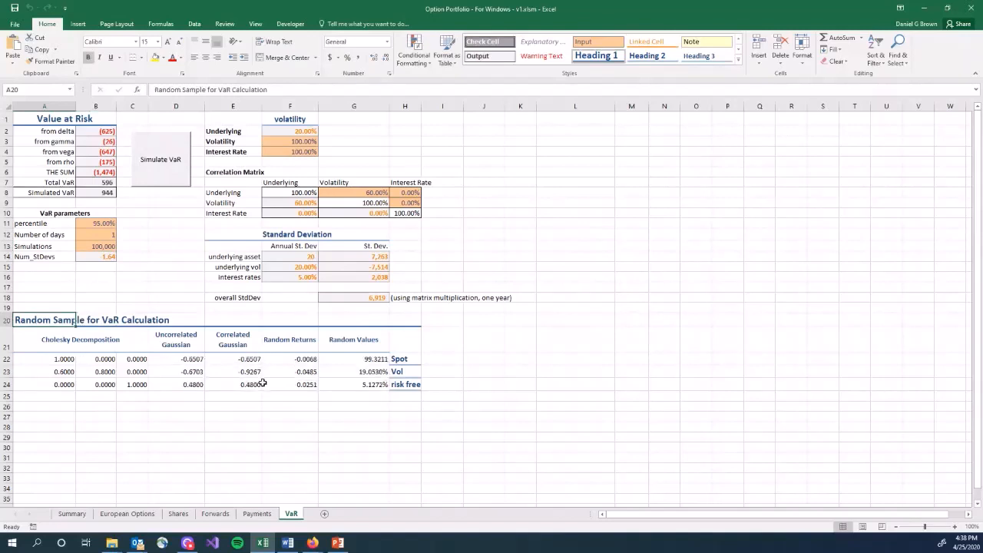
click(356, 361)
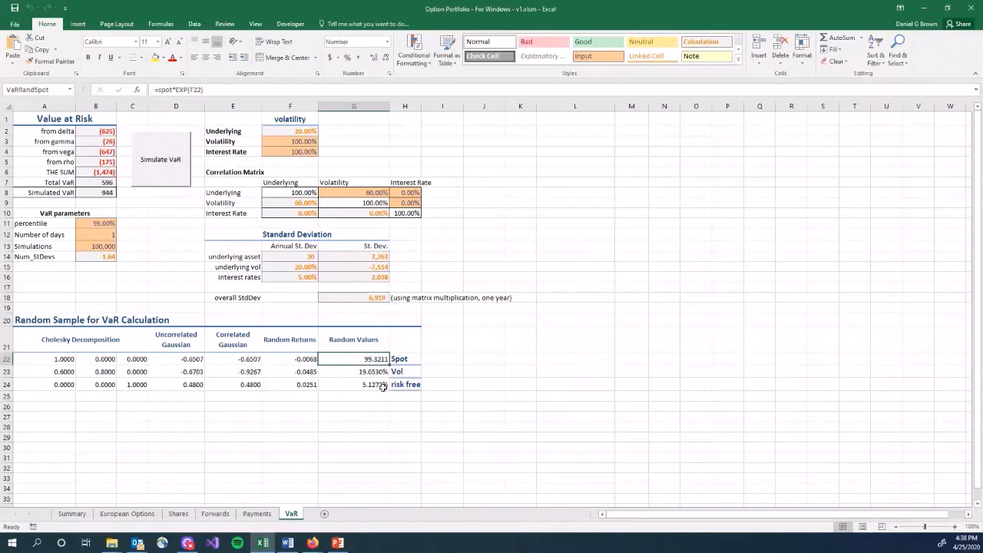
click(396, 387)
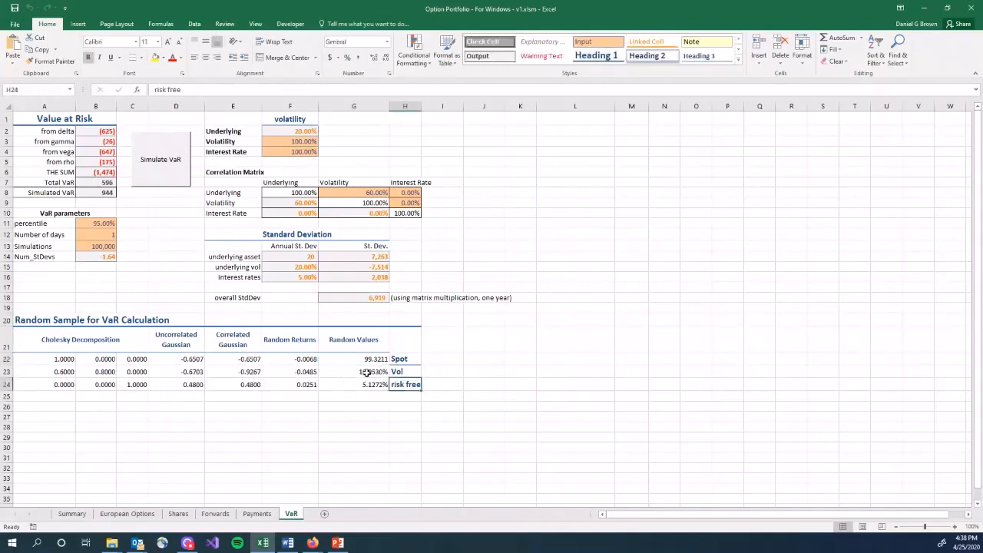
key(F9)
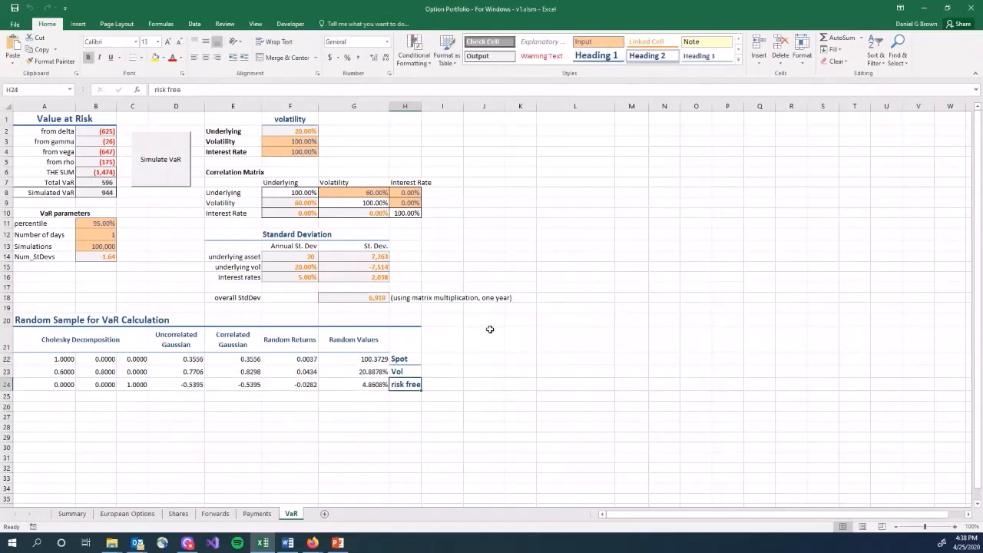
Compare the number of days with the formulas behind the random Spot, Vol and risk free values, and draw another sample
click(107, 235)
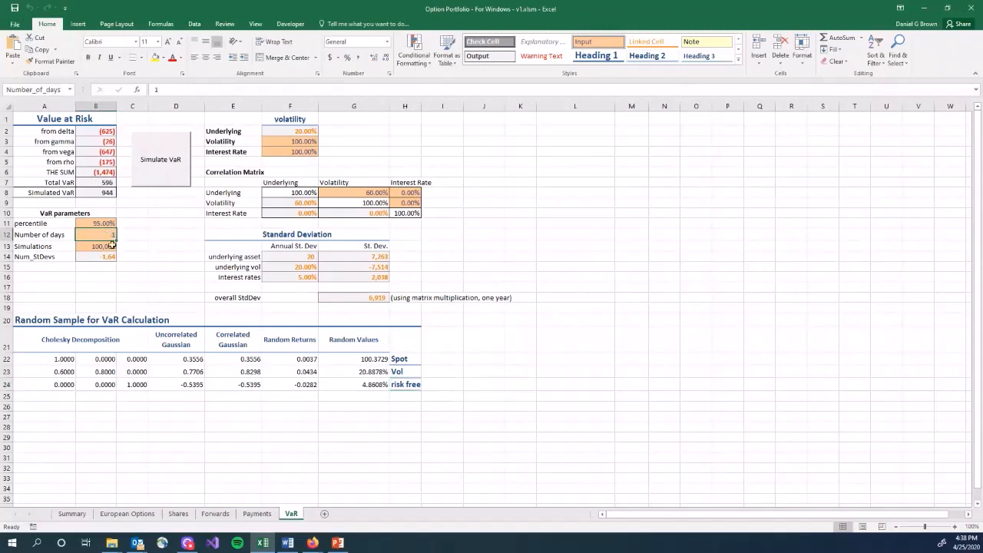
click(378, 358)
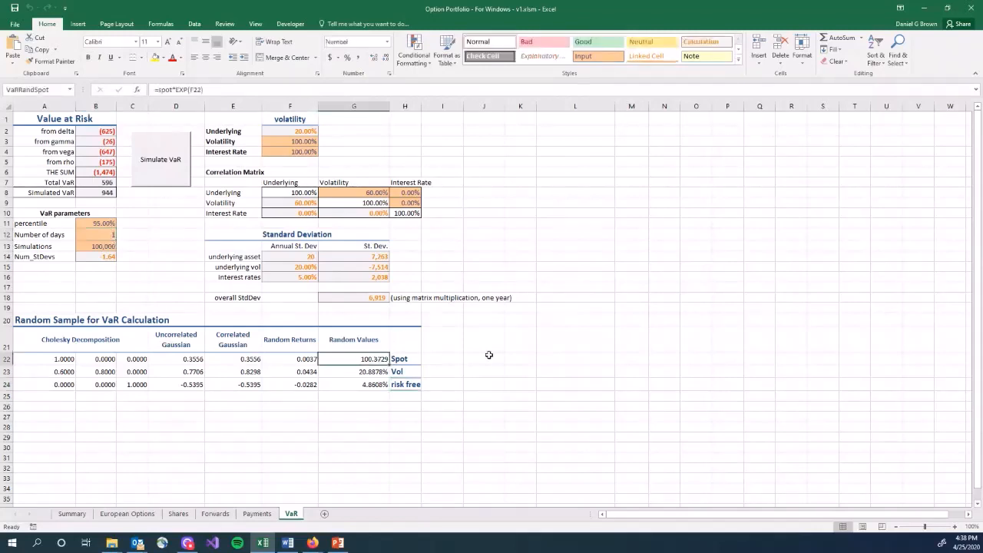
click(378, 374)
click(359, 385)
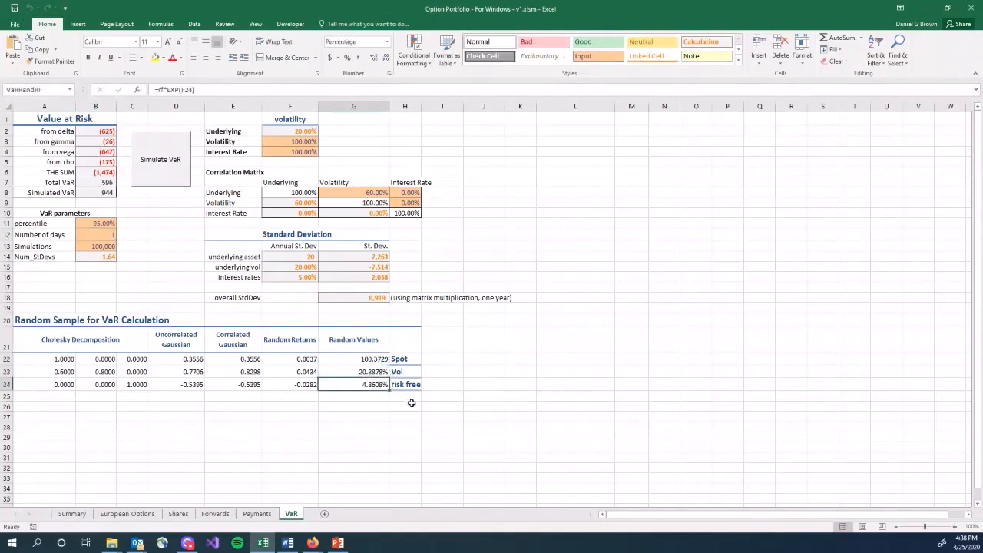
key(F9)
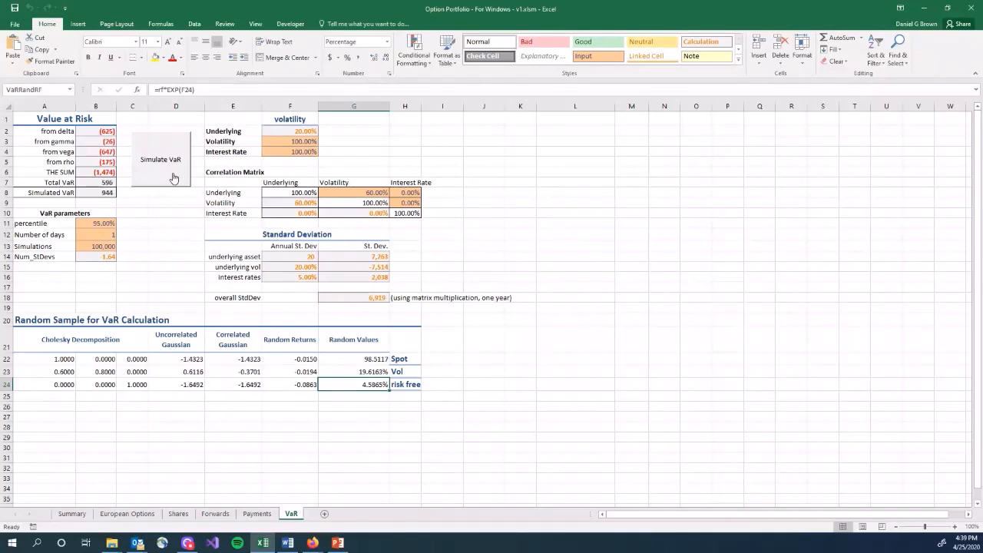
Run the Value at Risk simulation after checking the underlying-volatility correlation and the number of simulations
click(341, 193)
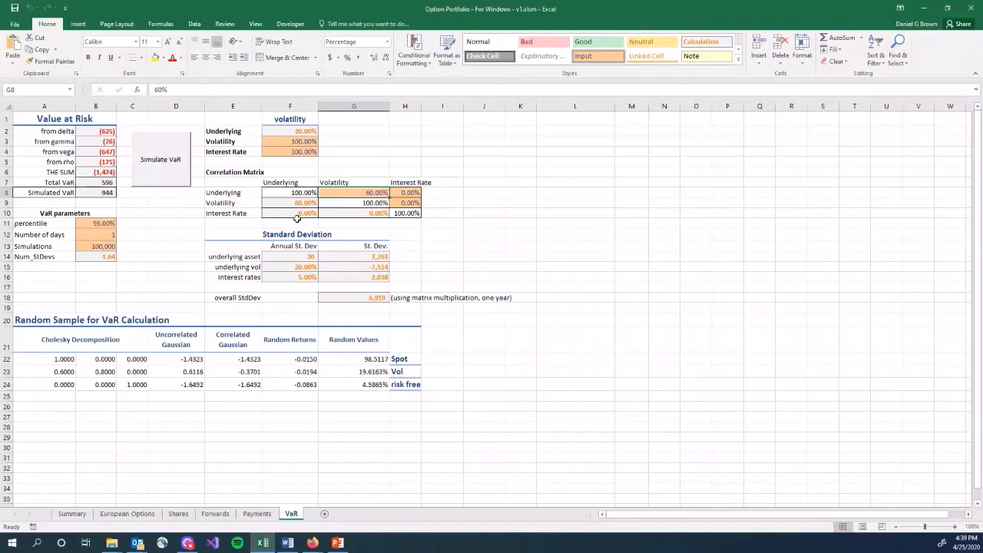
click(99, 244)
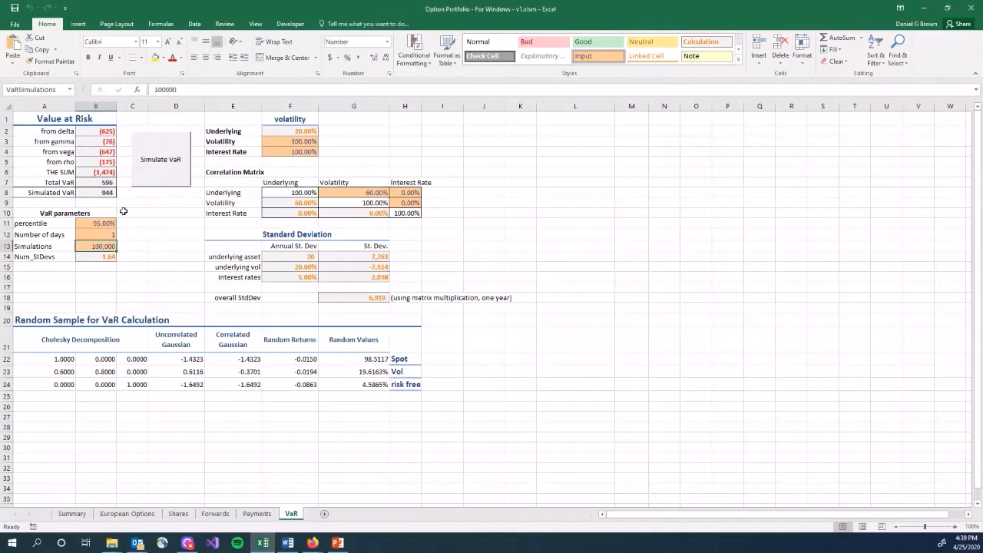
click(182, 184)
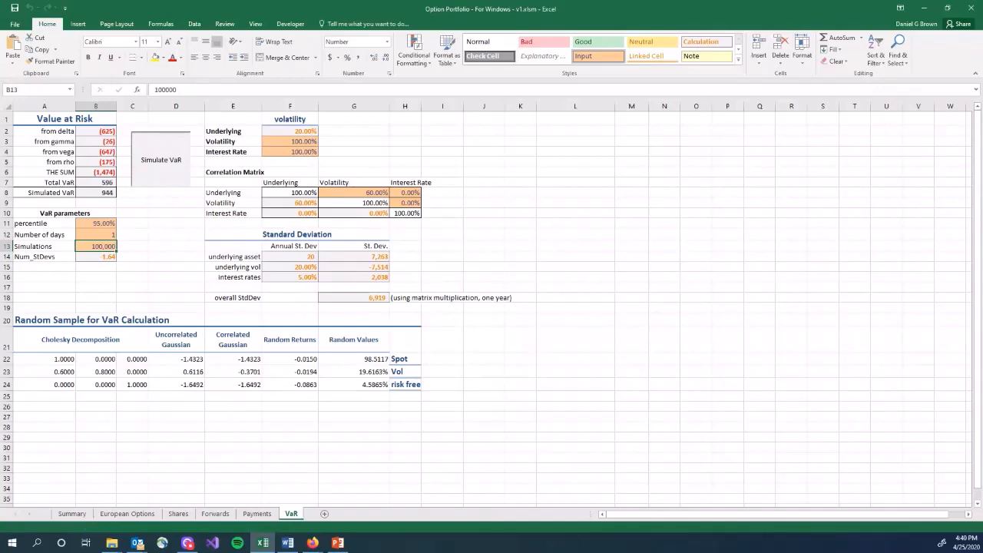
key(F10)
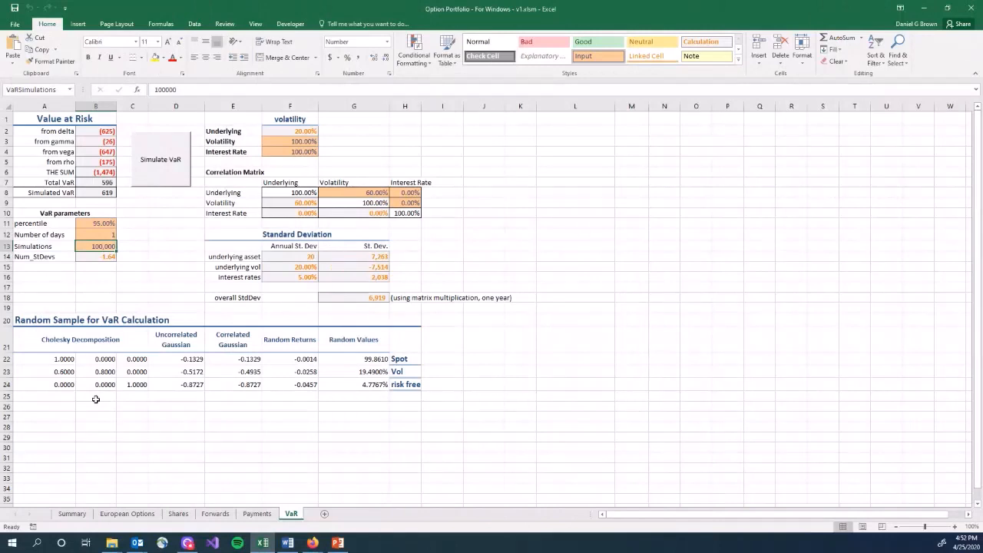
Revisit the Summary sheet, and examine the booked put's strike and maturity date on the European Options sheet
key(ctrl+Page_Up)
key(ctrl+Page_Up)
key(ctrl+Page_Up)
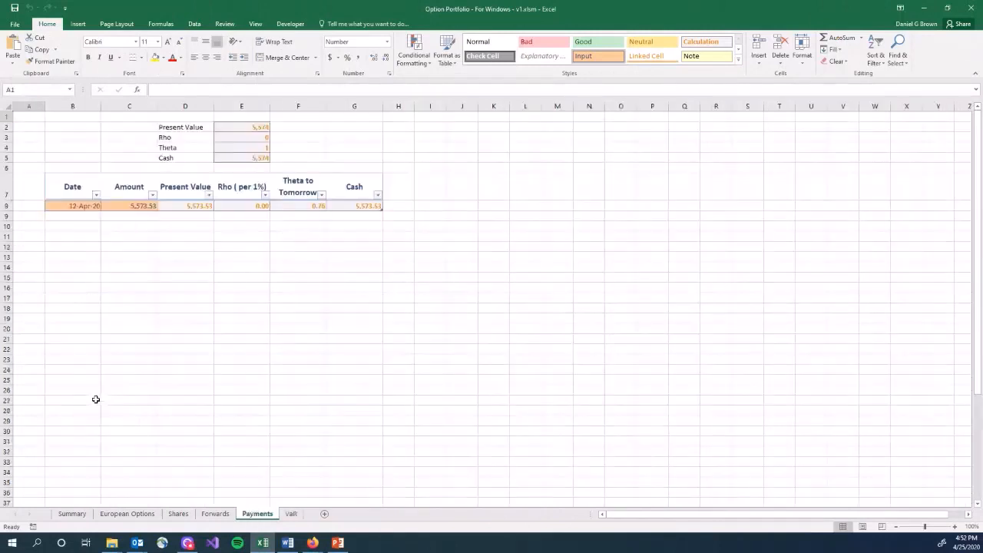
key(ctrl+Page_Up)
key(ctrl+Page_Up)
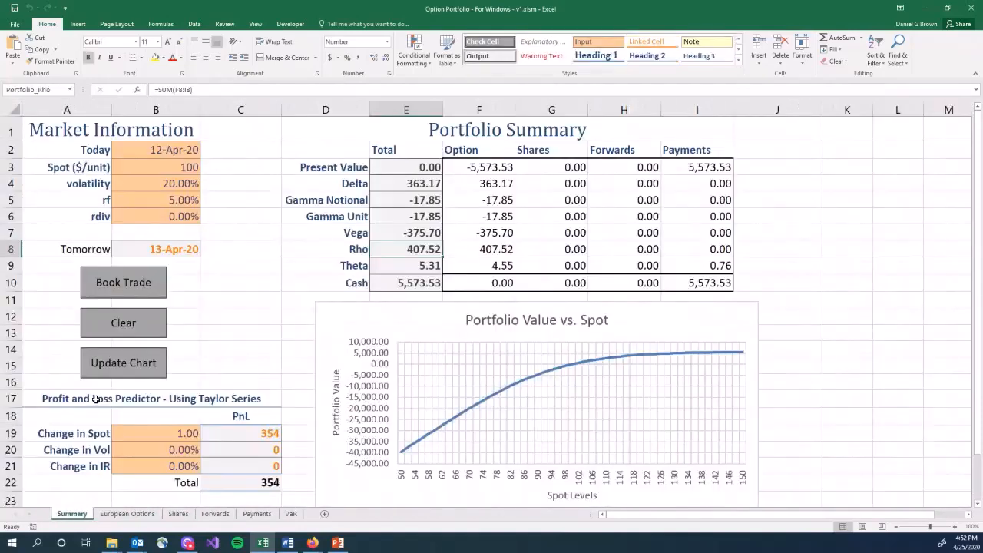
click(248, 265)
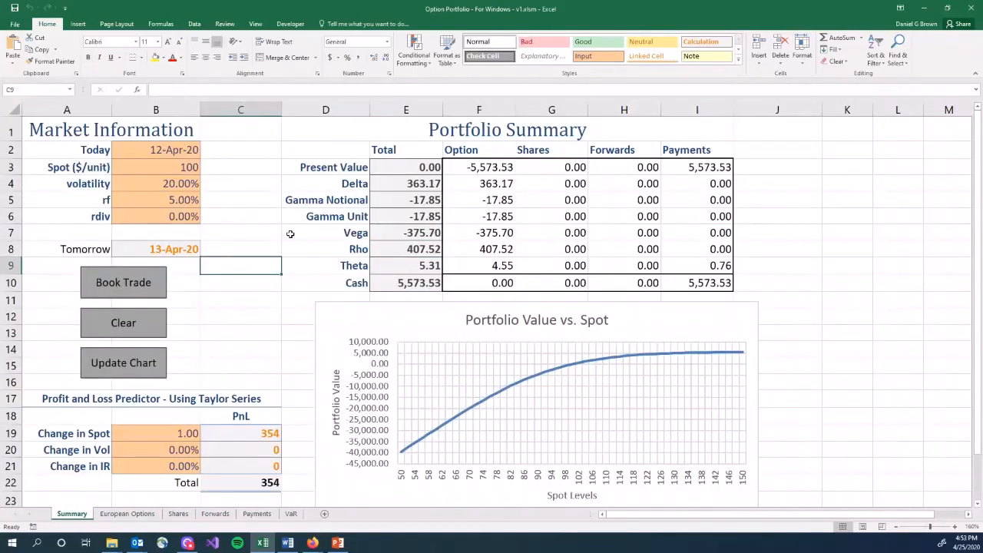
key(ctrl+Page_Down)
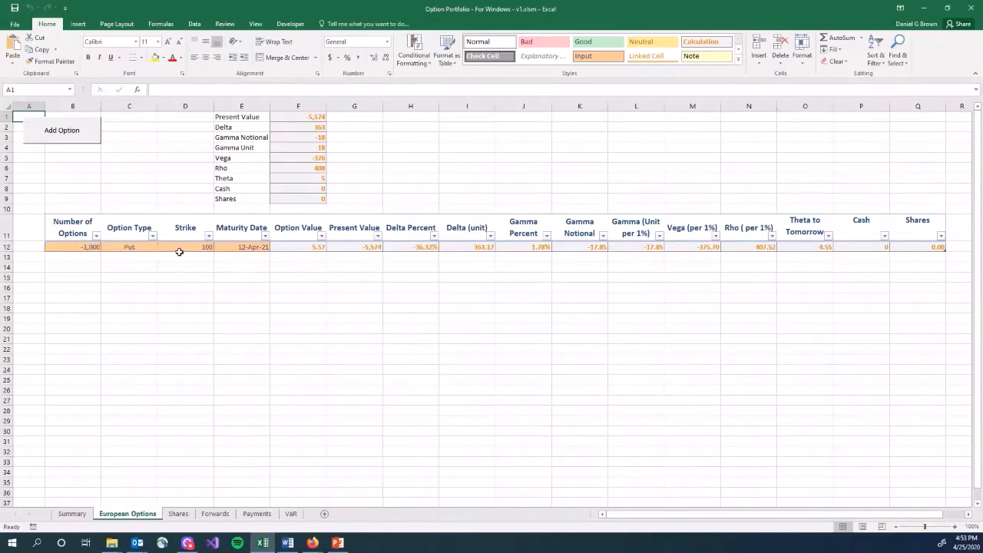
click(241, 247)
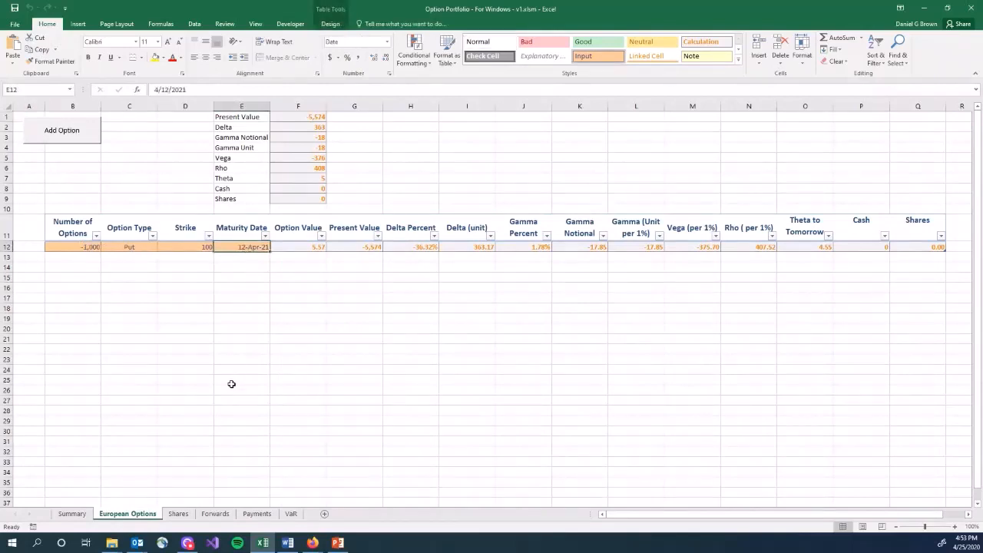
Return to the Summary sheet and examine the portfolio's total Delta, Gamma Notional, Vega, Rho and Theta
key(ctrl+Page_Up)
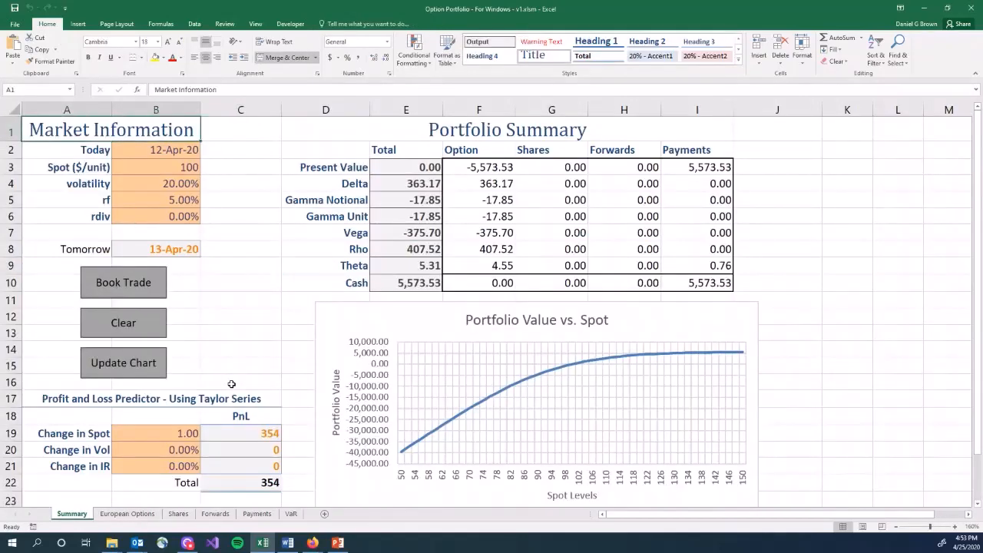
click(396, 183)
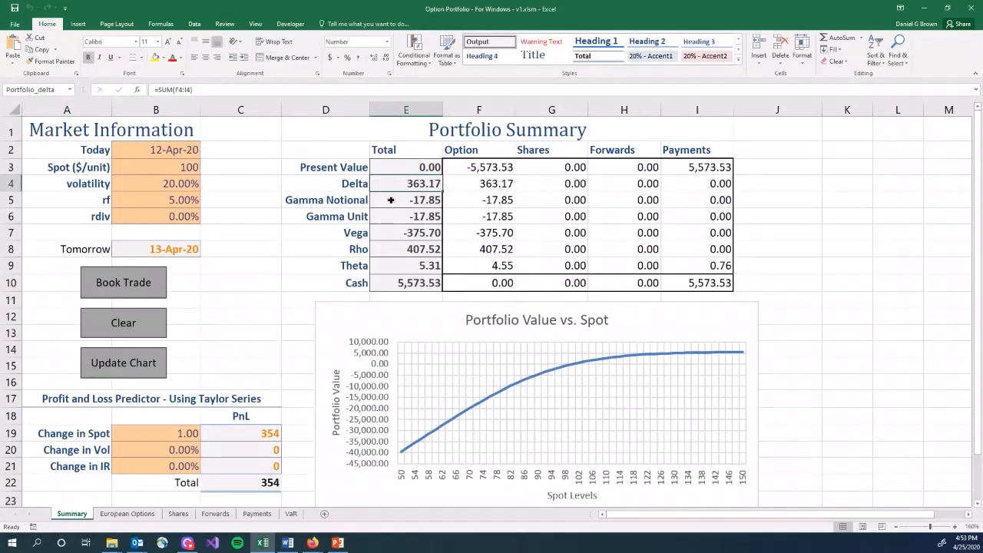
click(391, 202)
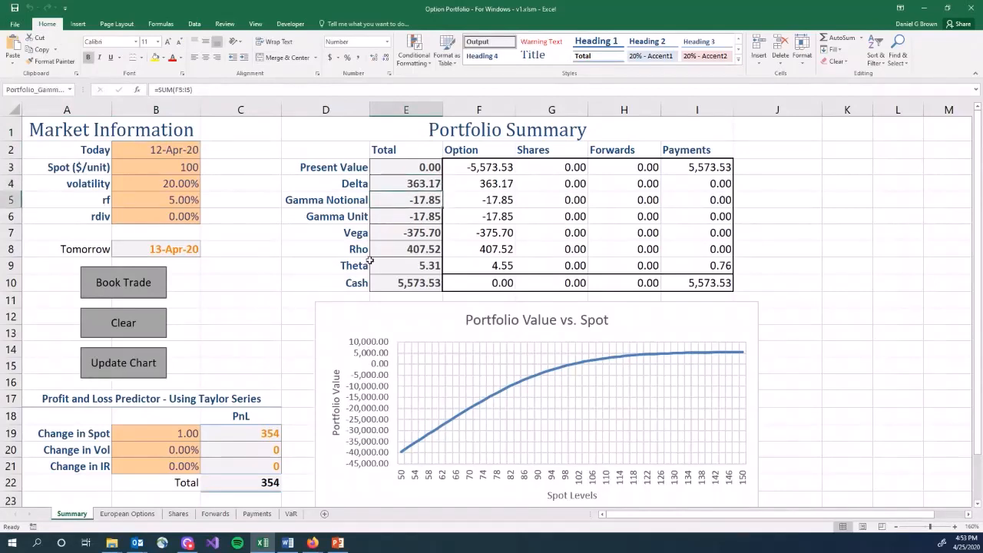
click(408, 231)
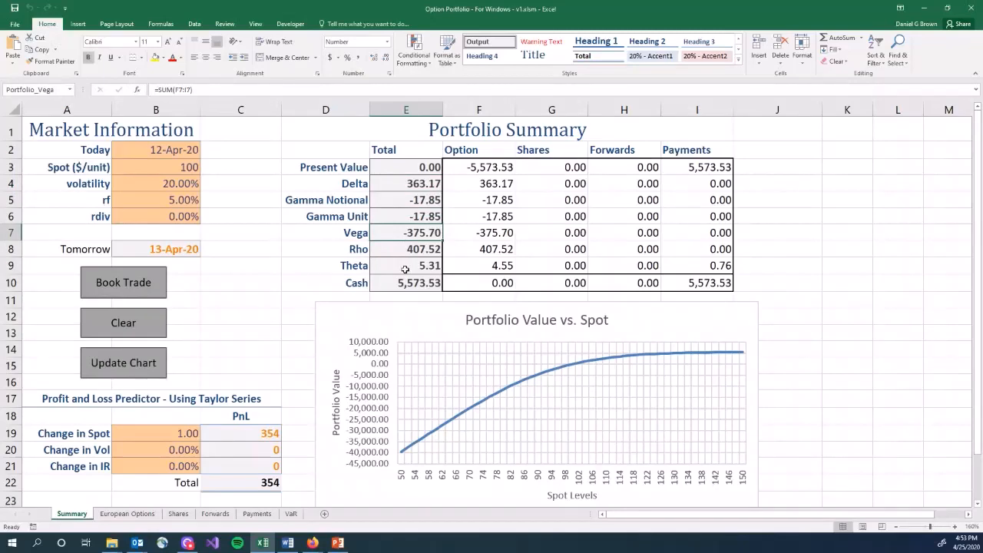
click(410, 245)
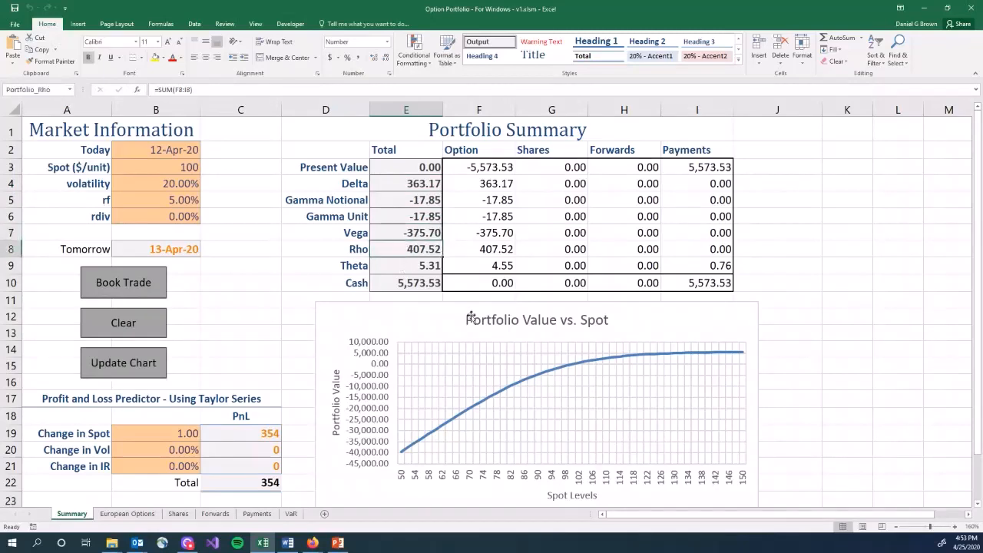
click(284, 265)
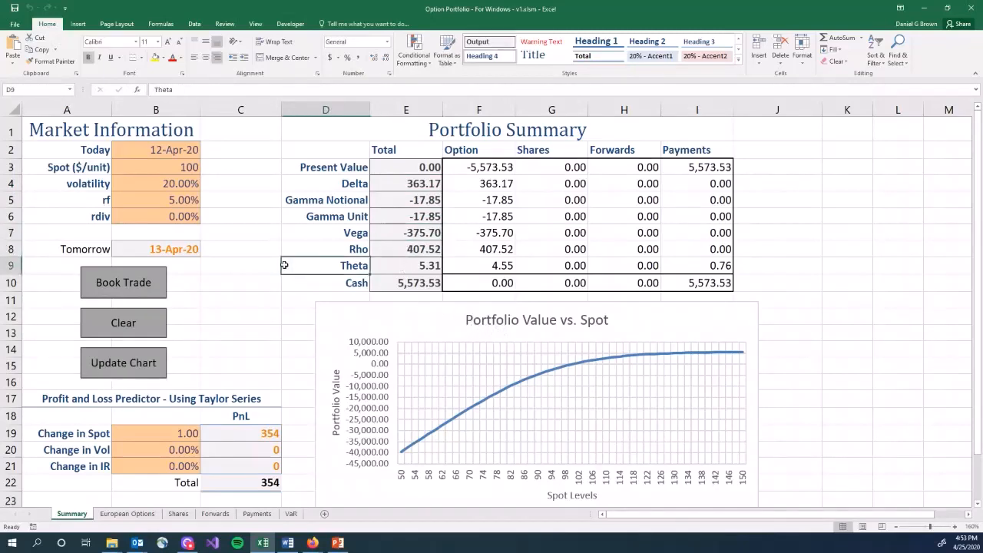
Go back to the VaR sheet and review the percentile, number of days and simulations parameters
key(ctrl+Page_Down)
key(ctrl+Page_Down)
key(ctrl+Page_Down)
key(ctrl+Page_Down)
key(ctrl+Page_Down)
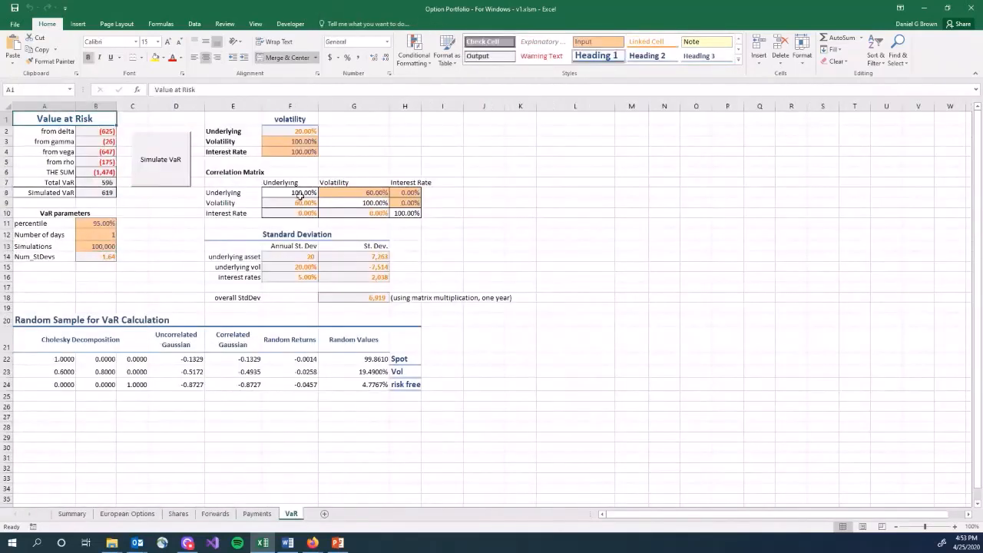
click(94, 223)
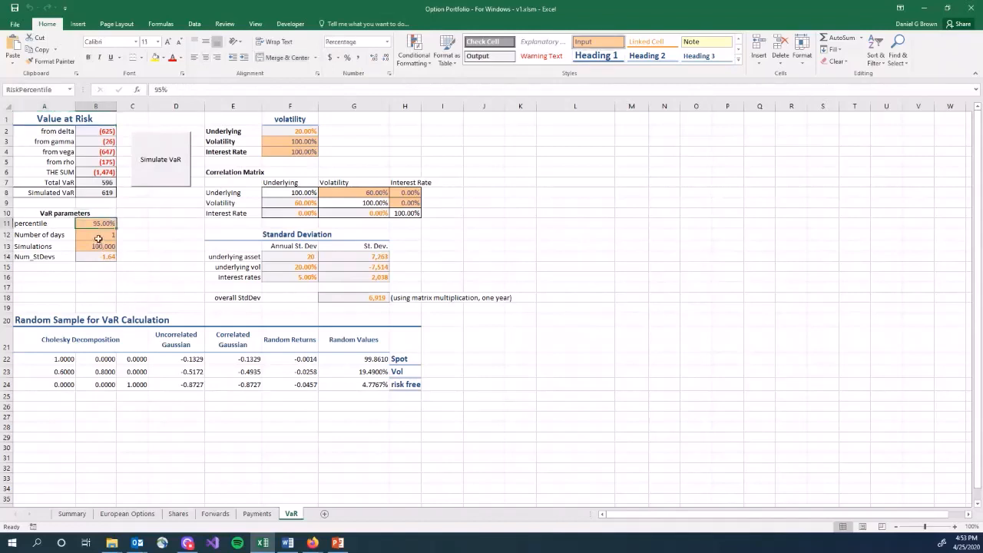
click(99, 238)
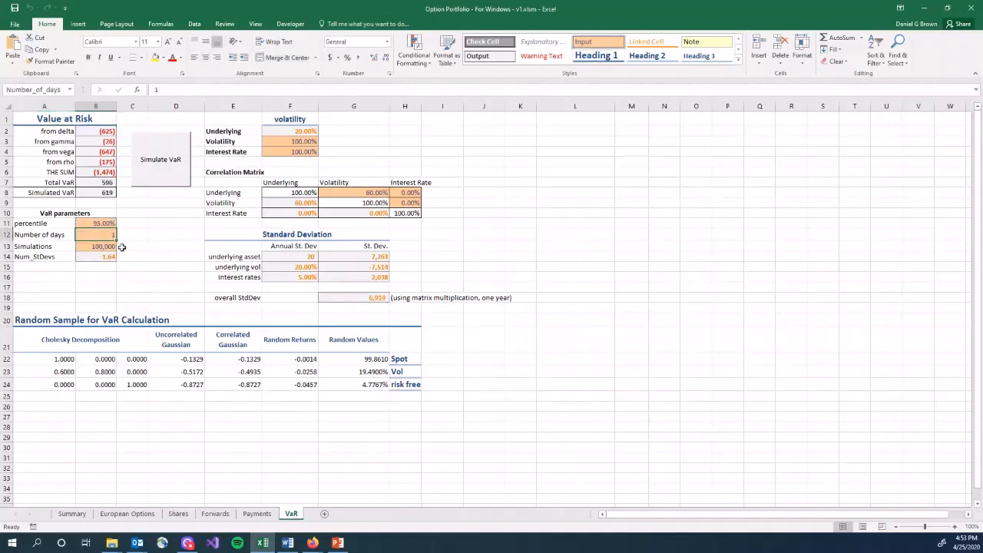
click(107, 246)
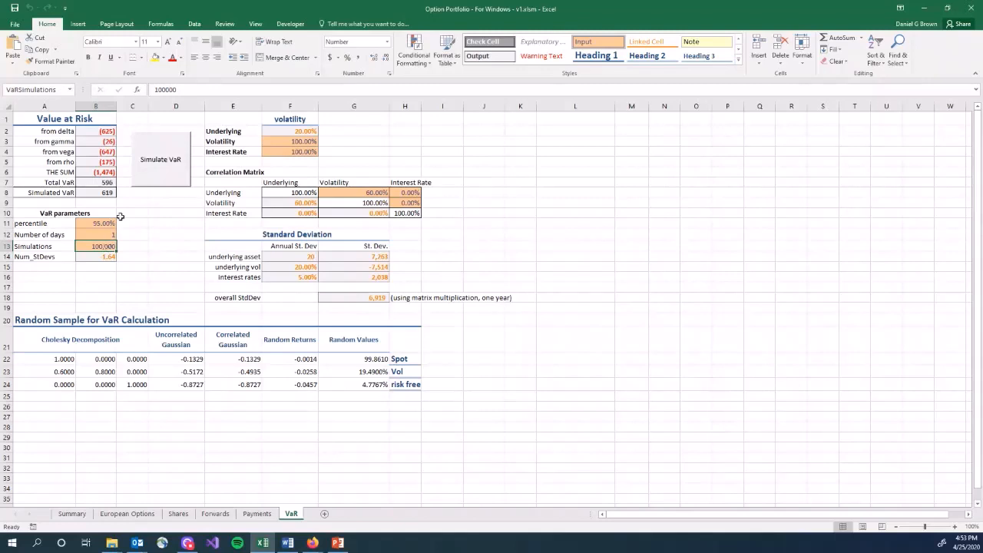
Review the volatility assumptions for the underlying, volatility and interest rate on the VaR sheet
click(286, 134)
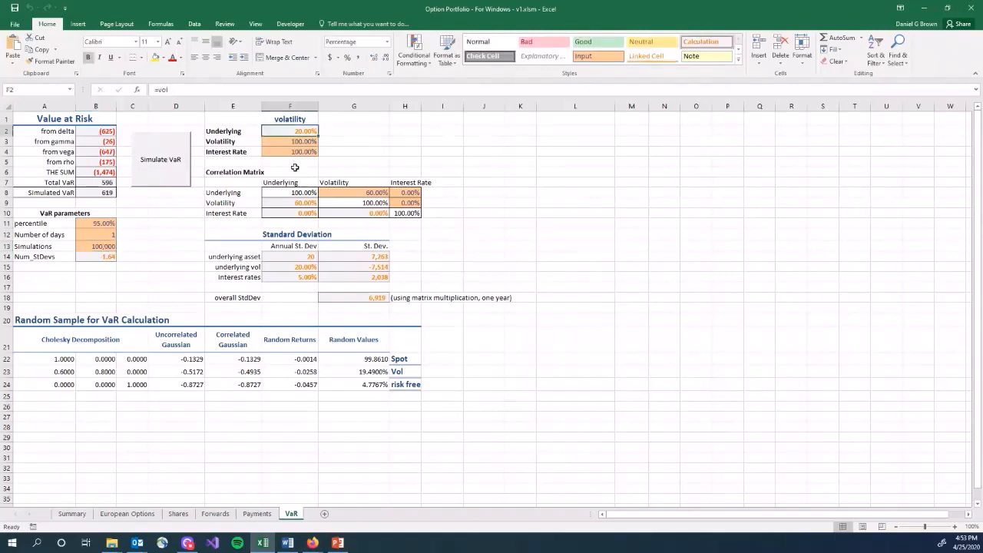
key(Down)
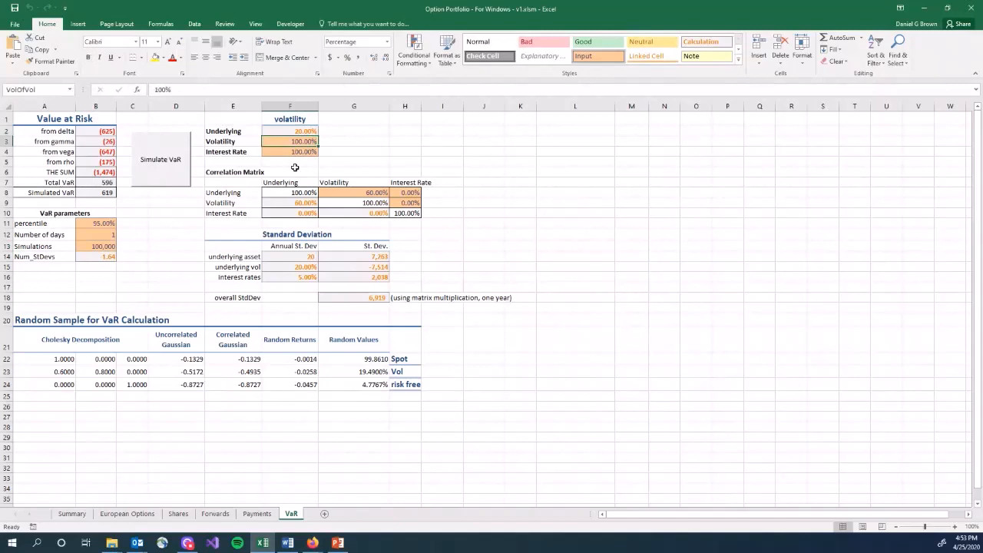
key(Down)
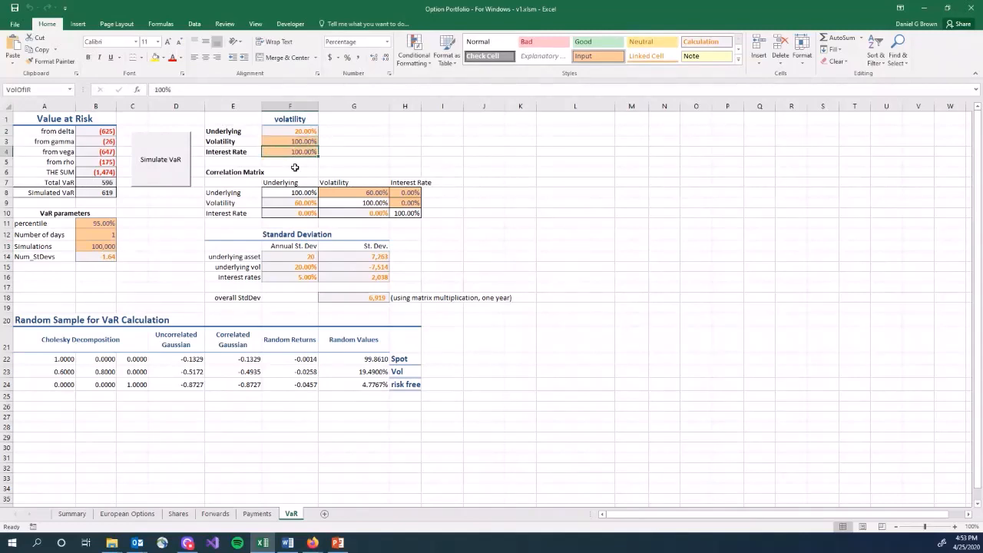
key(Down)
key(Down)
key(Down)
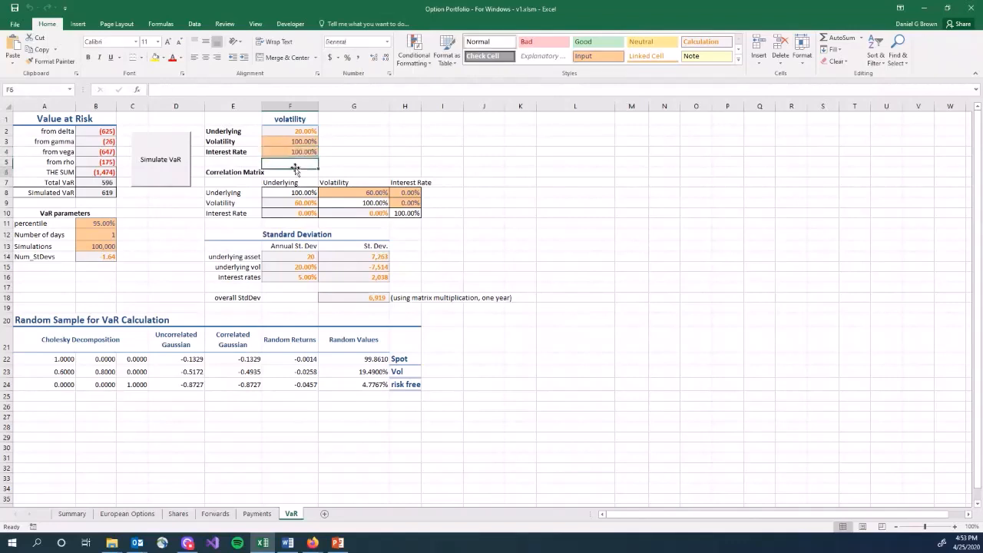
Review the correlation matrix entries for underlying, volatility and interest rate, and the Simulated VaR result
key(Right)
key(Down)
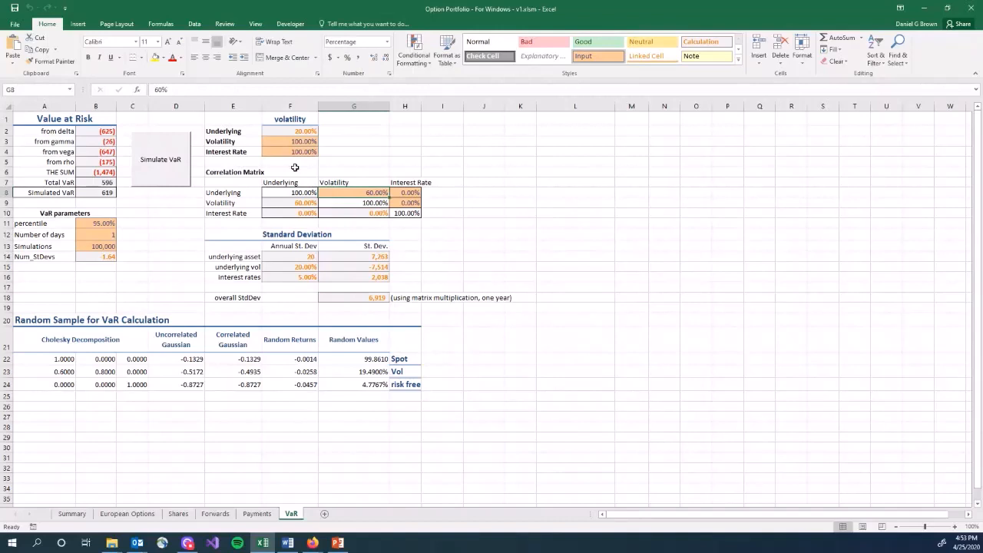
key(Right)
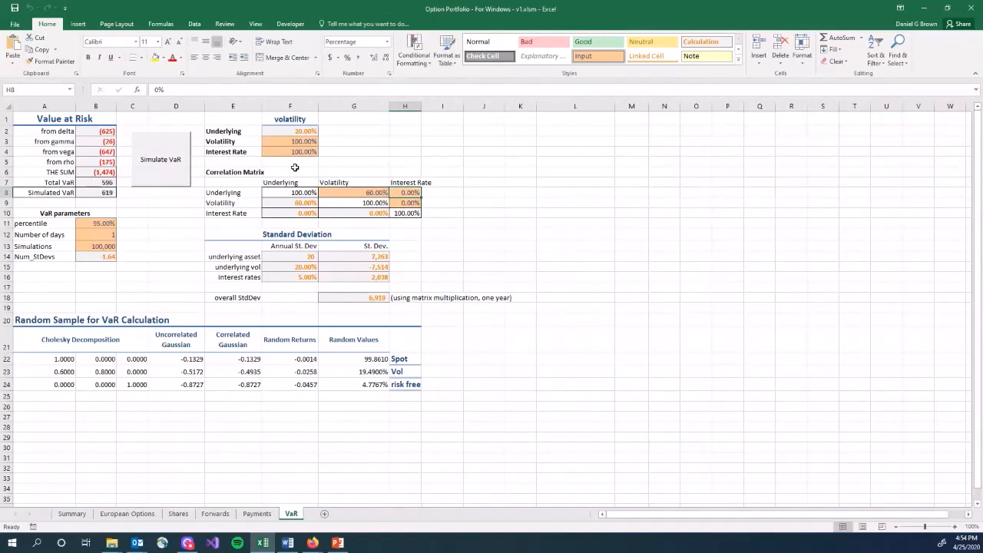
key(Down)
click(86, 192)
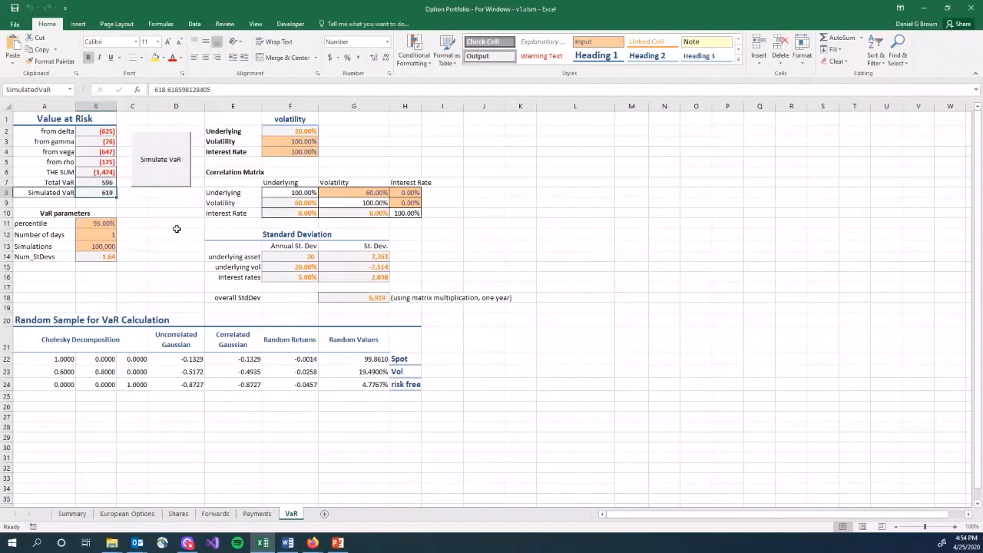
Set the correlation between underlying and volatility to -60% and rerun the VaR simulation
click(343, 191)
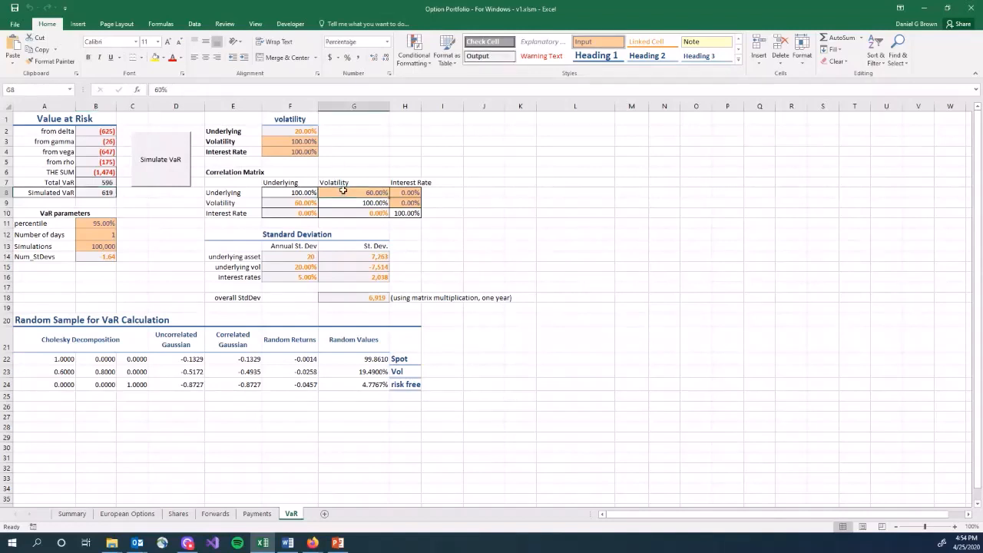
text(-60)
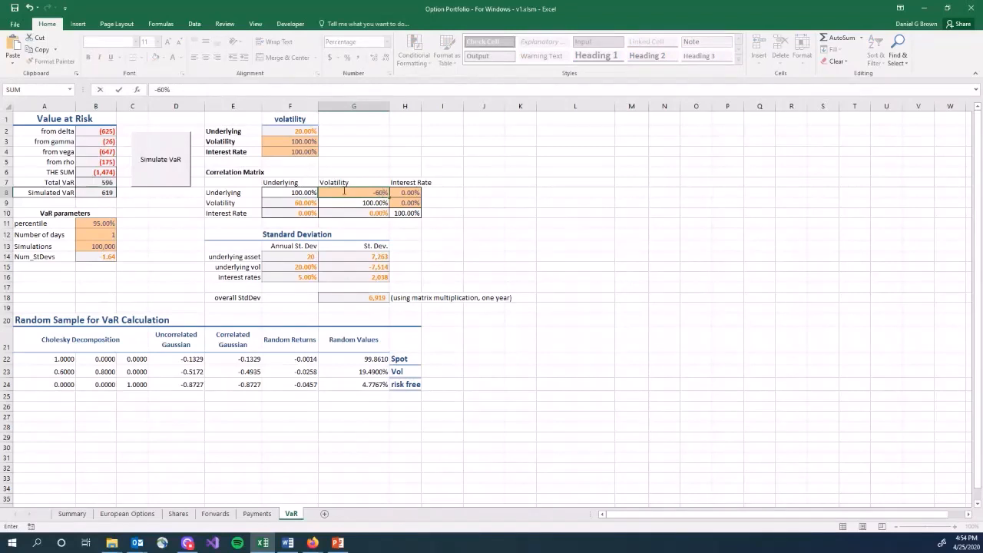
key(Return)
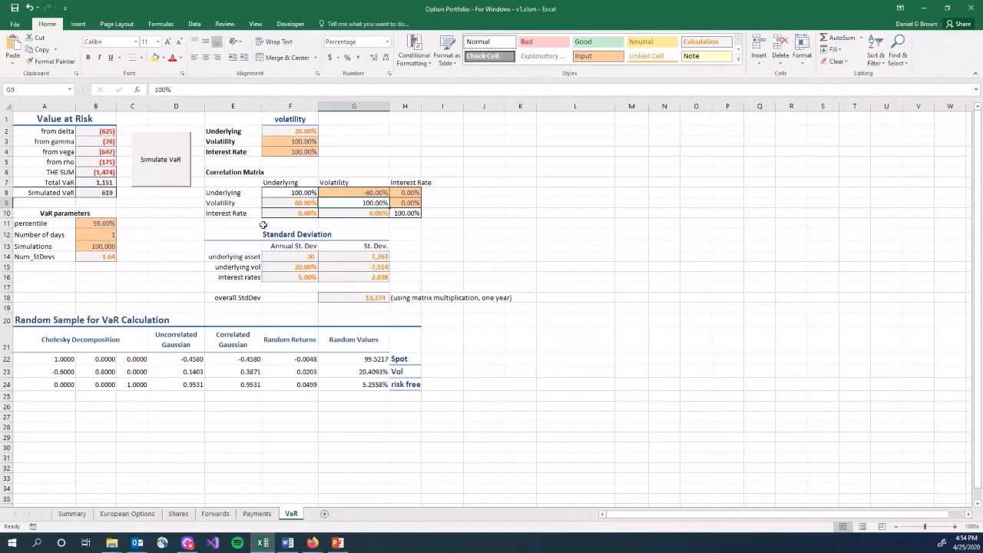
click(147, 176)
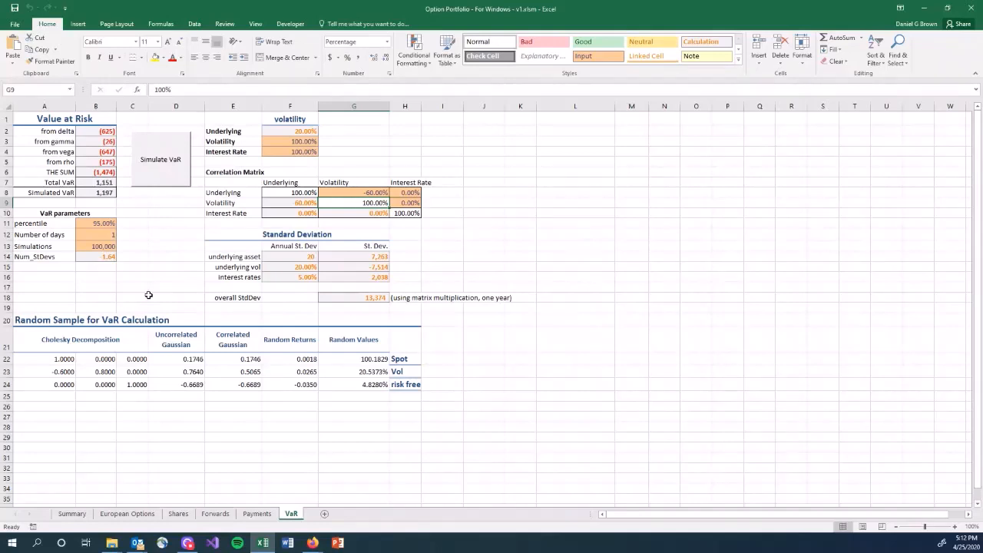
Return to the Summary sheet and examine the short put's total Delta and Vega
key(ctrl+Page_Up)
key(ctrl+Page_Up)
key(ctrl+Page_Up)
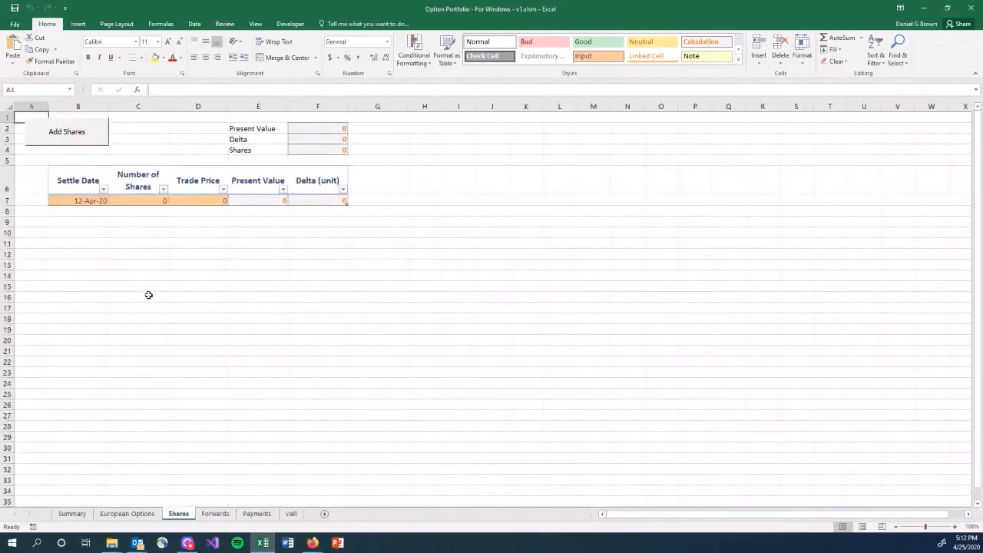
key(ctrl+Page_Up)
key(ctrl+Page_Up)
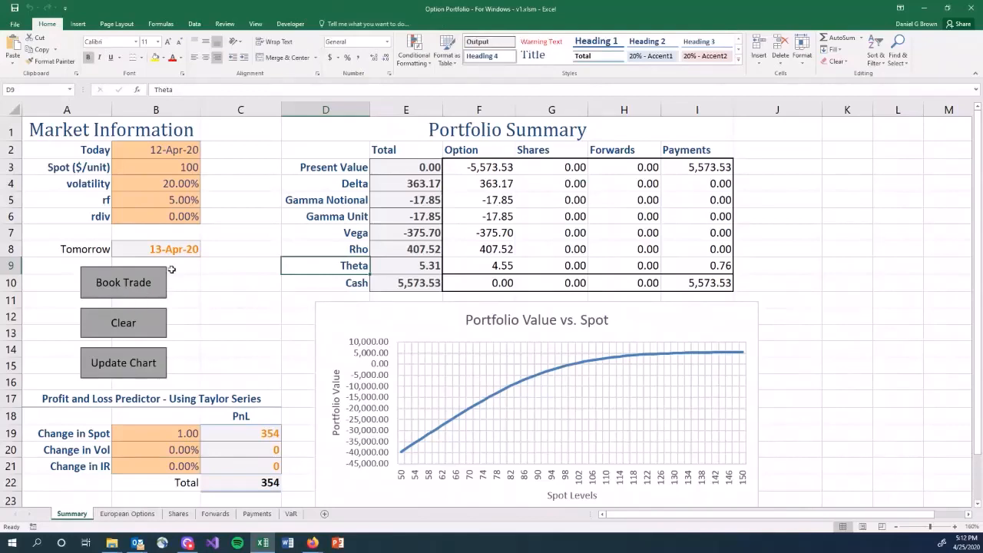
click(390, 185)
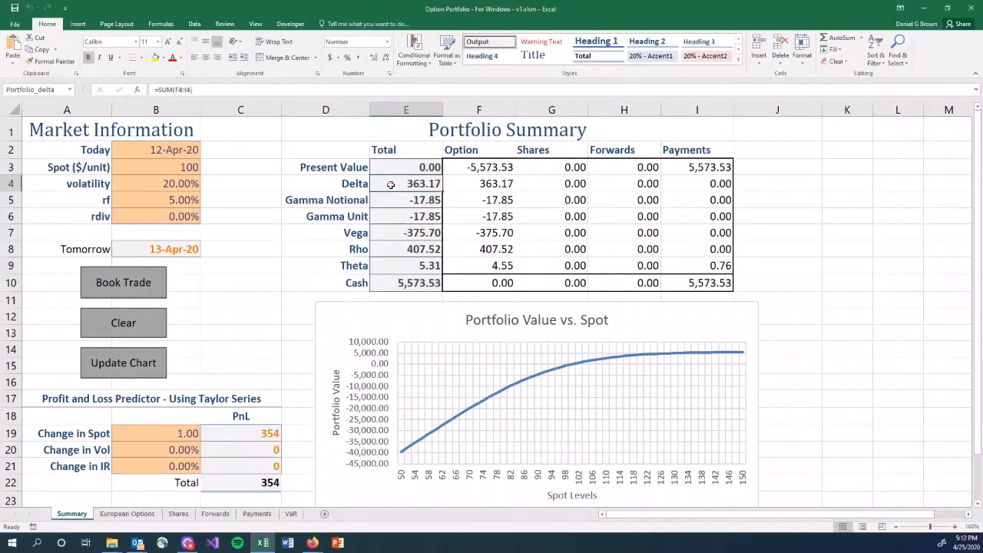
click(407, 235)
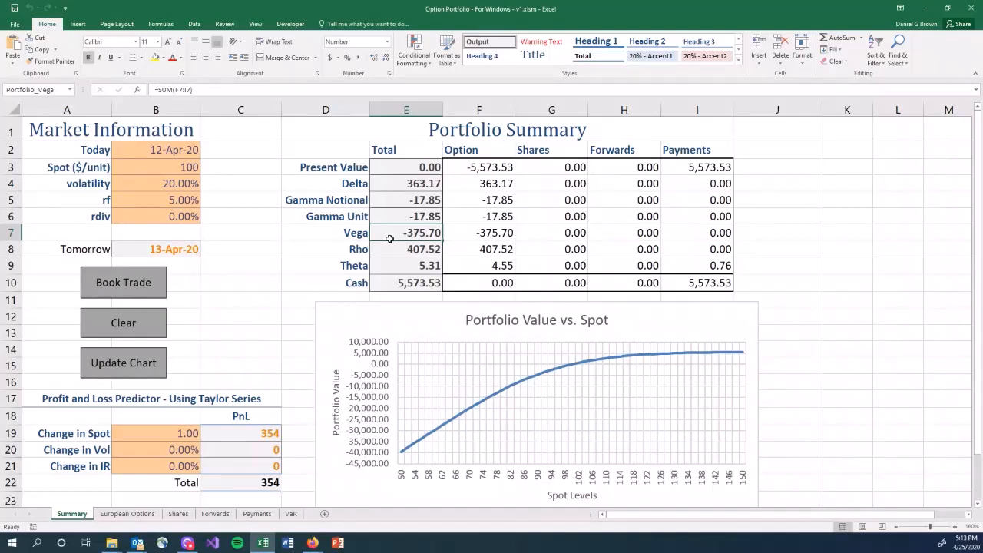
Check the underlying-volatility correlation on the VaR sheet against the portfolio's total Vega on the Summary sheet
click(292, 514)
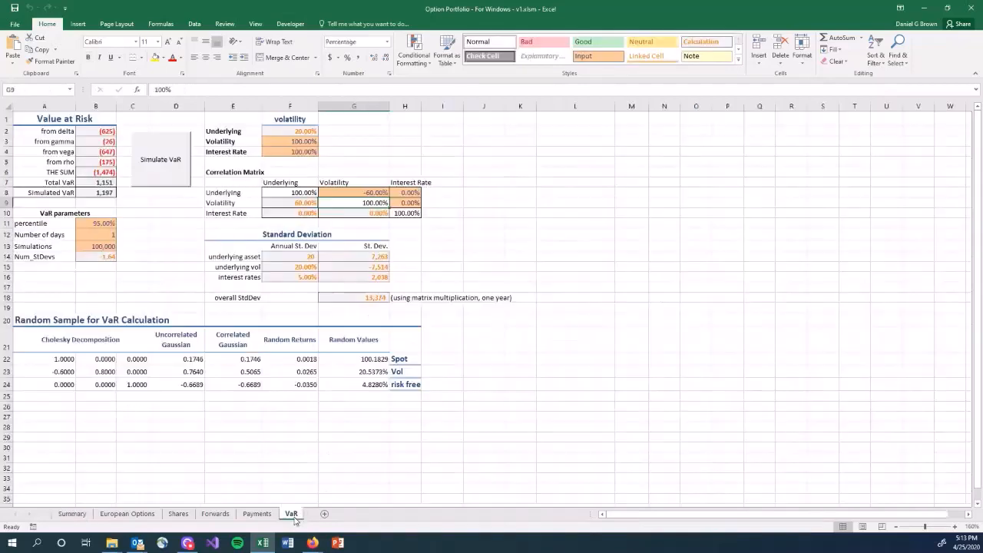
click(319, 204)
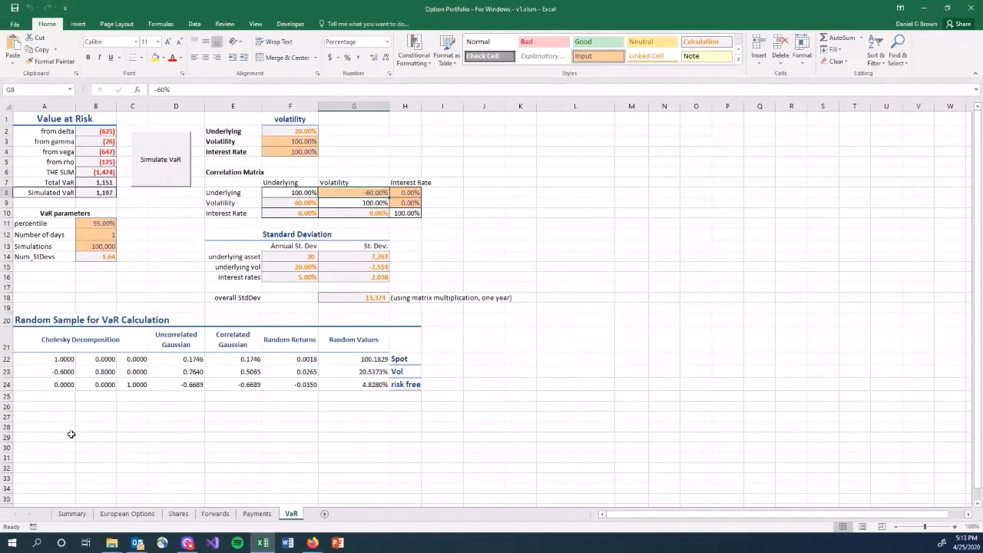
click(66, 514)
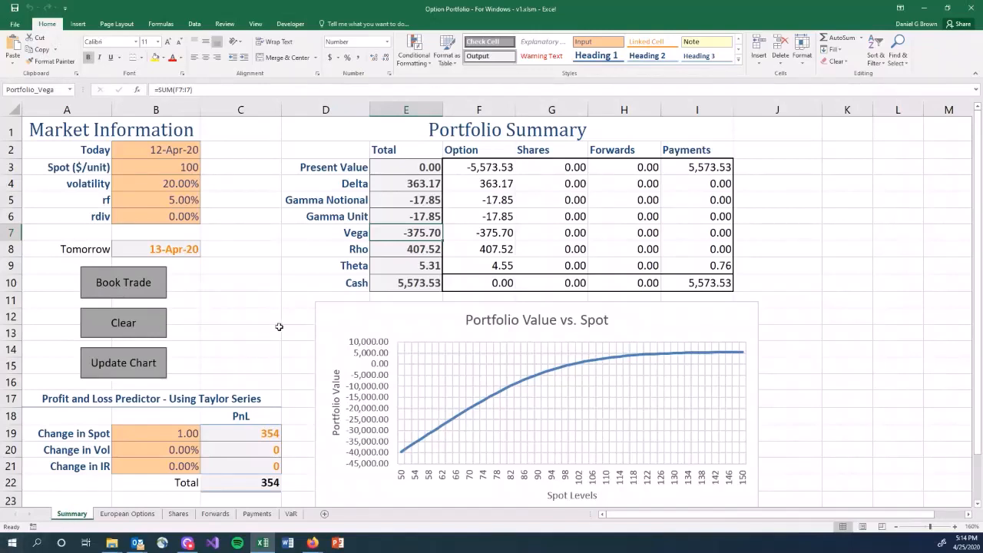
click(397, 233)
Clear the portfolio and book -1000 call options with strike 100, maturing 12-Apr-2021, at the fair value of 10.450584 per option
click(146, 321)
click(148, 280)
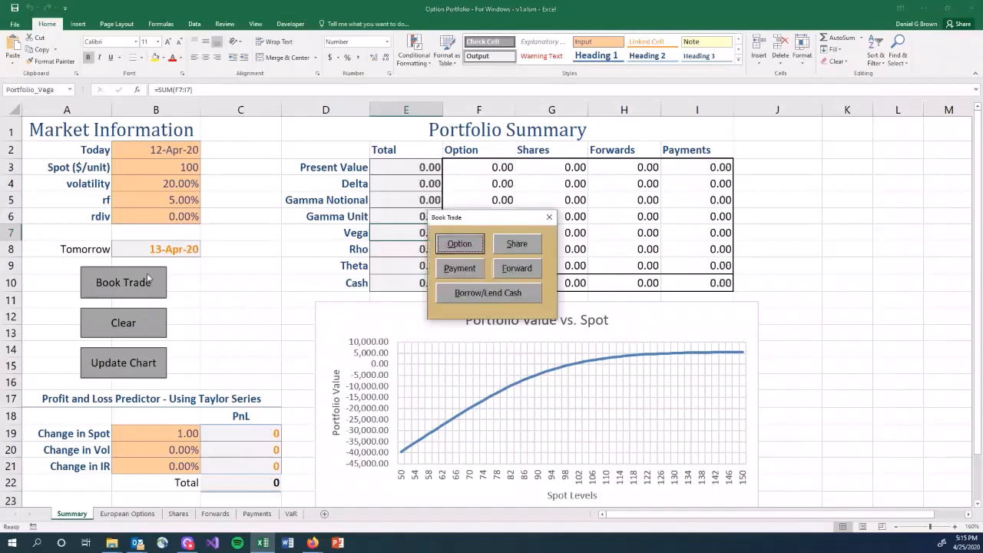
click(462, 243)
text(-1000)
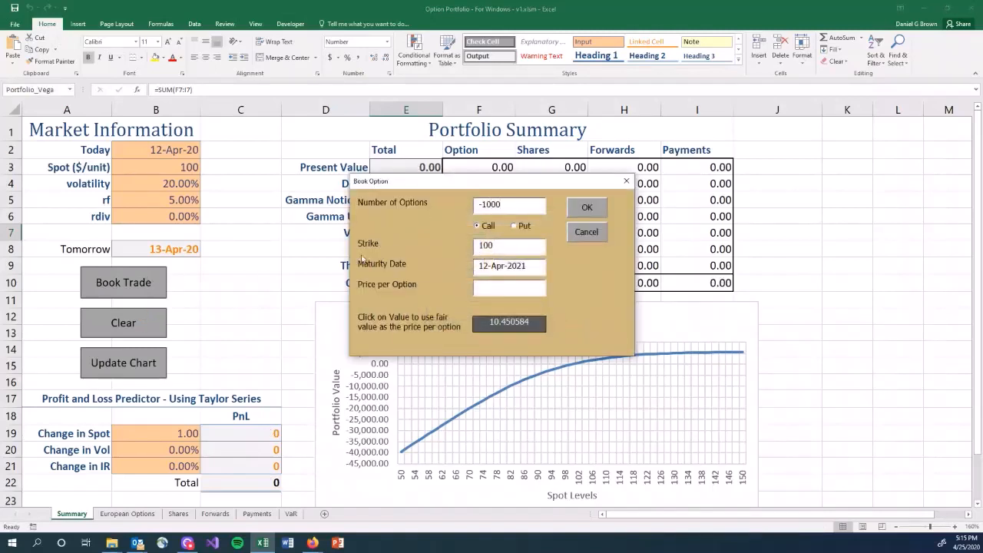
click(500, 321)
click(587, 209)
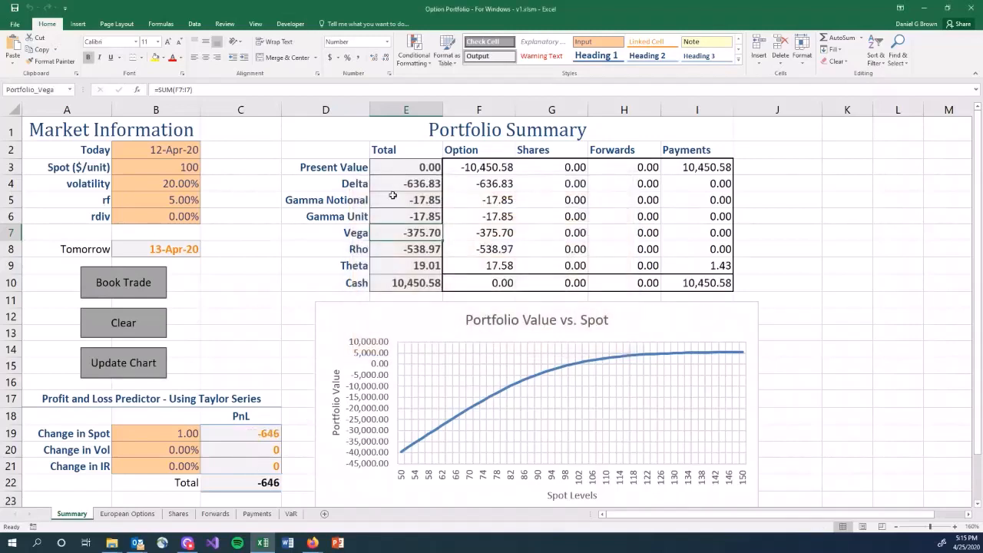
Compare the short call position's total Delta and Vega on the Summary sheet
click(392, 184)
click(407, 235)
click(400, 233)
click(402, 184)
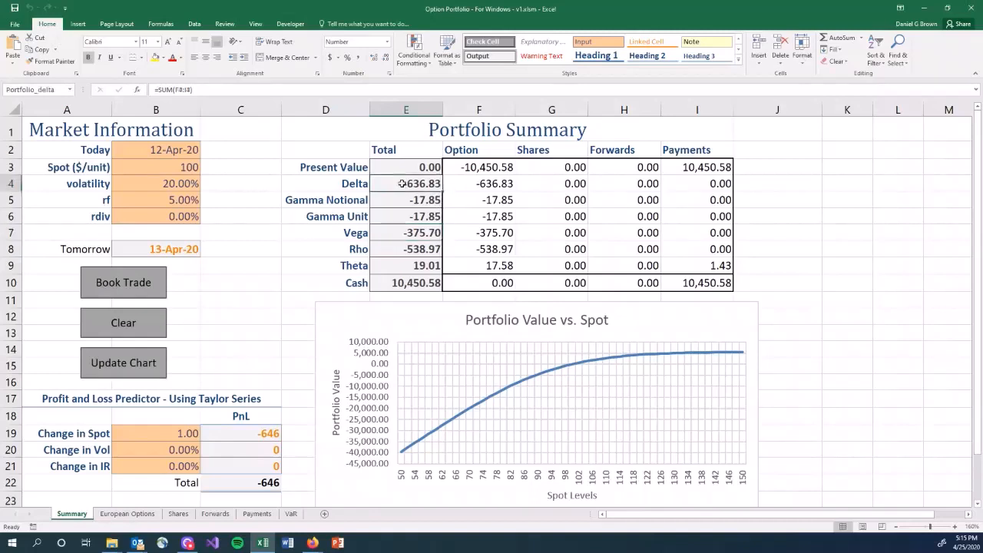
click(397, 234)
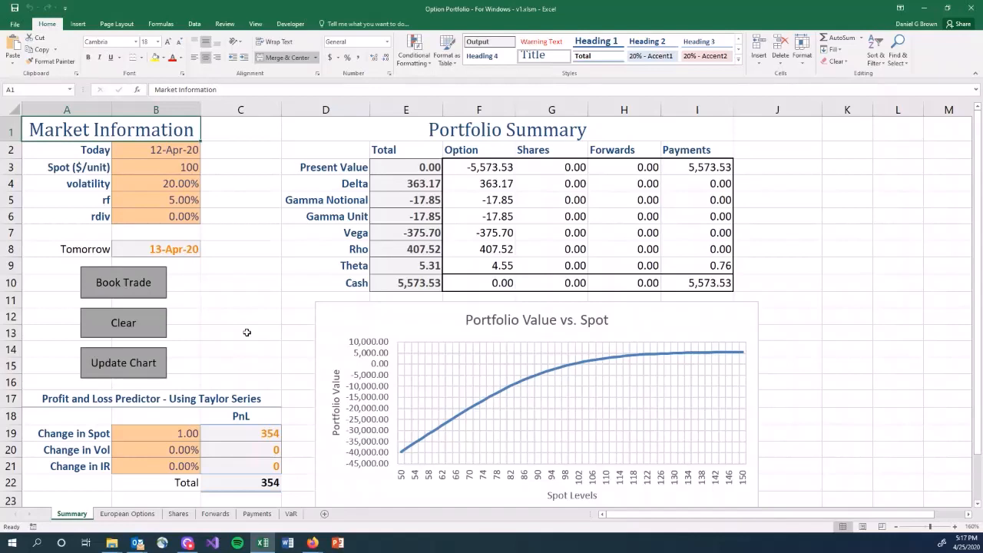
Examine the short put portfolio's total Delta, Vega and Rho on the Summary sheet
click(414, 188)
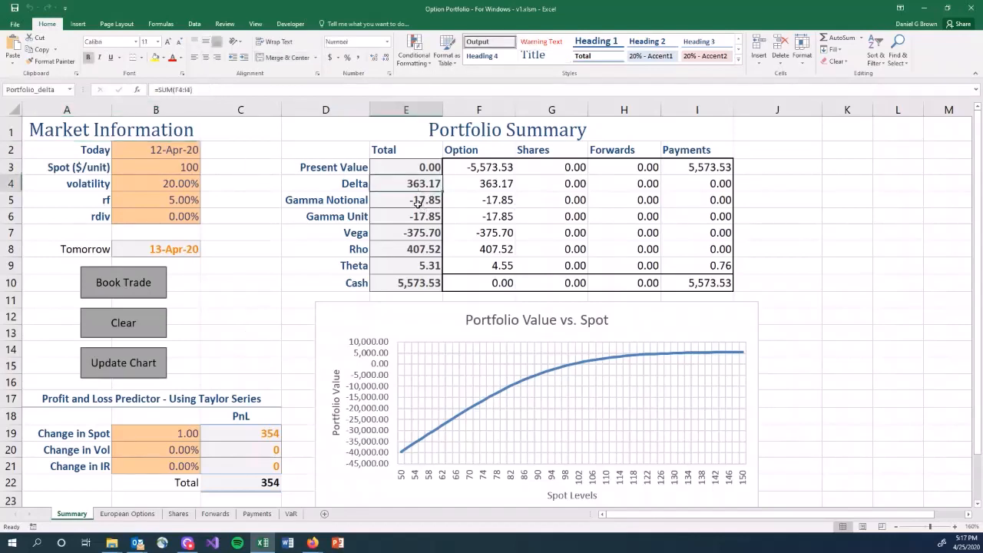
click(410, 236)
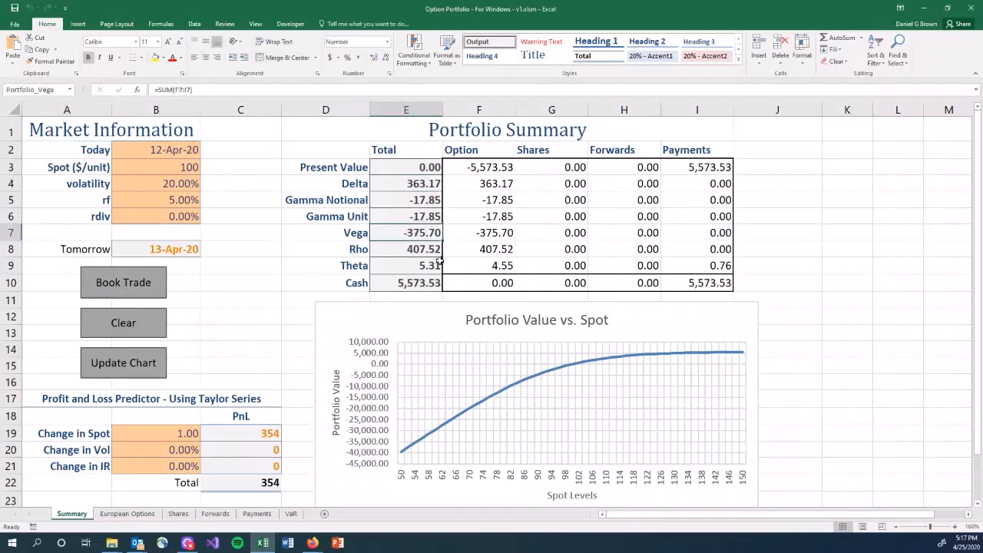
click(428, 246)
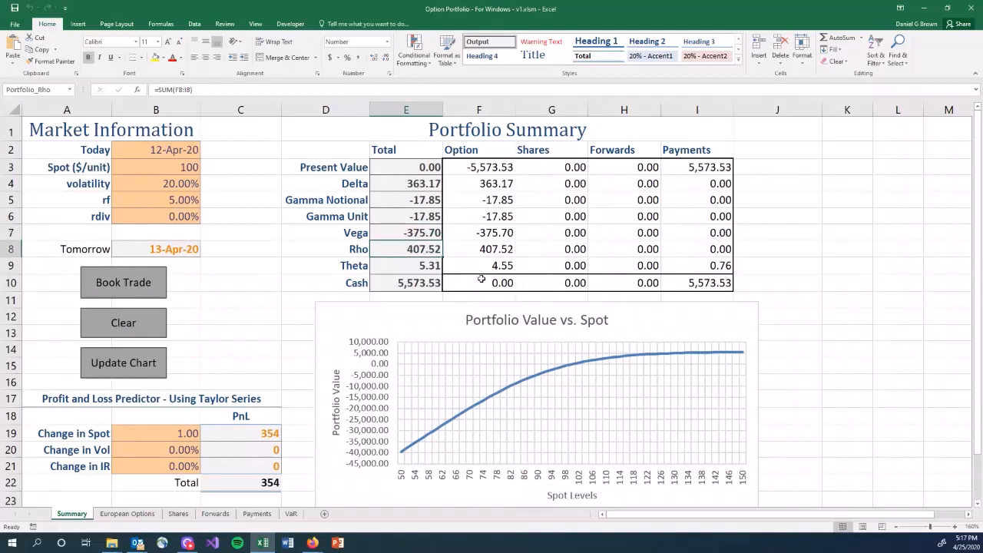
Go to the VaR sheet and inspect the correlation between underlying and volatility
key(ctrl+Page_Down)
key(ctrl+Page_Down)
key(ctrl+Page_Down)
key(ctrl+Page_Down)
key(ctrl+Page_Down)
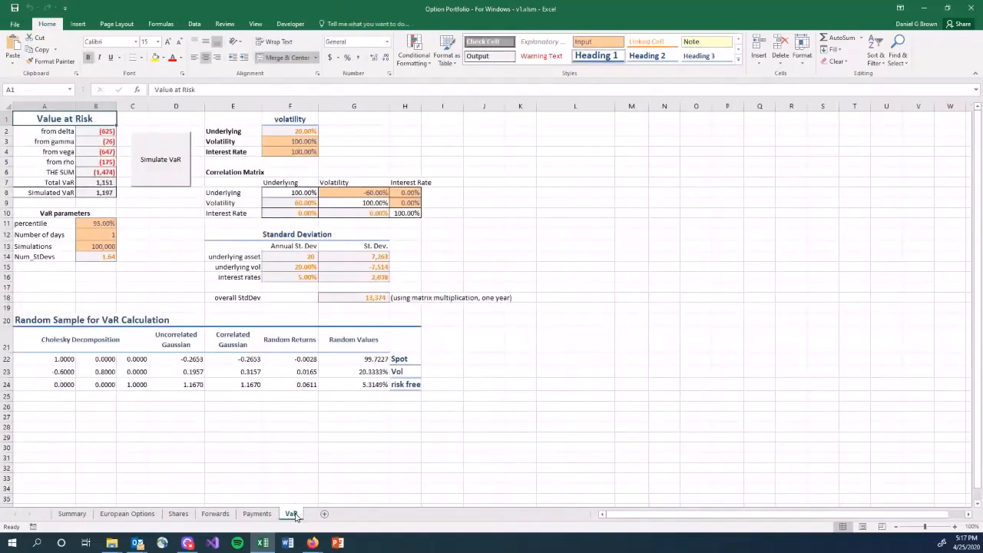
click(376, 192)
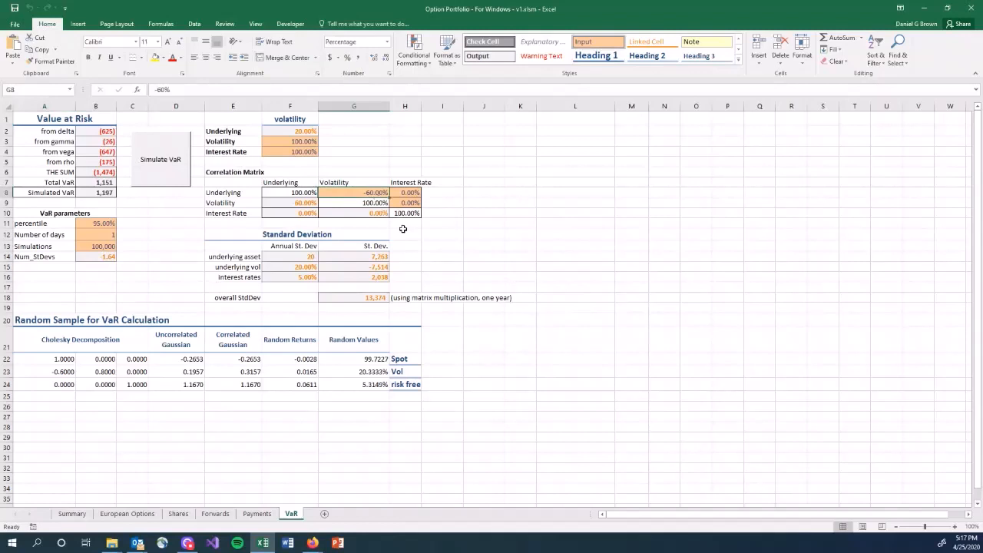
Copy the Simulated VaR value into cell D9 and label it "Old" in C9
click(90, 194)
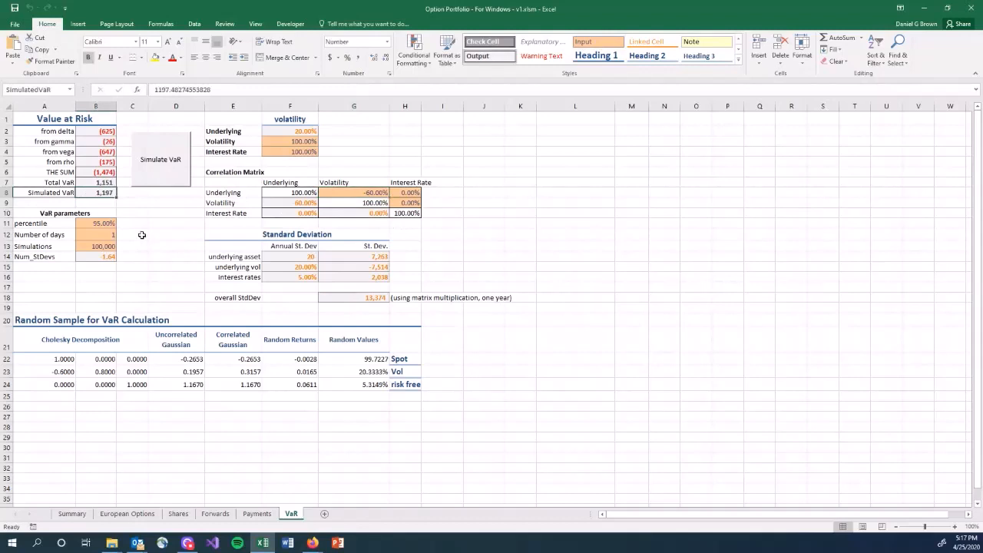
key(ctrl+c)
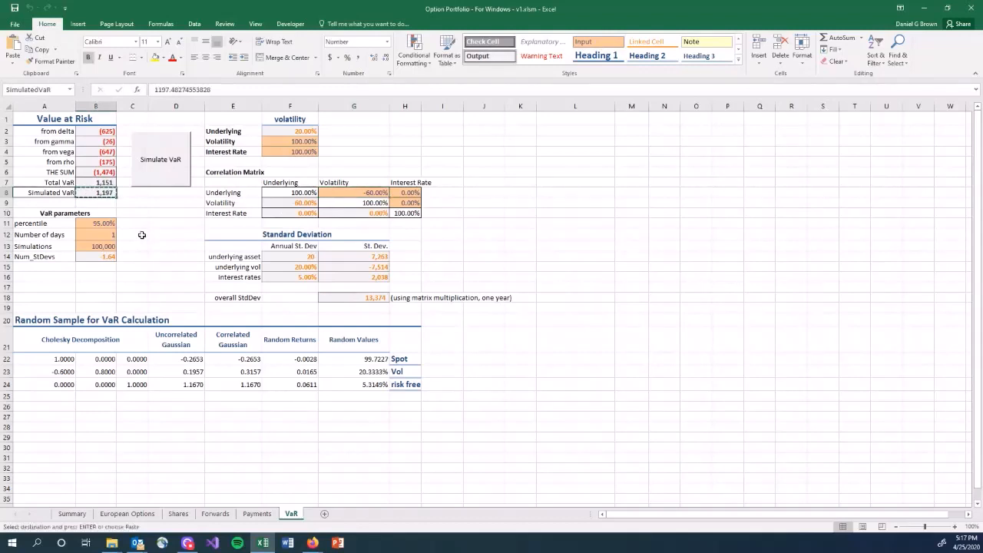
click(153, 203)
key(ctrl+v)
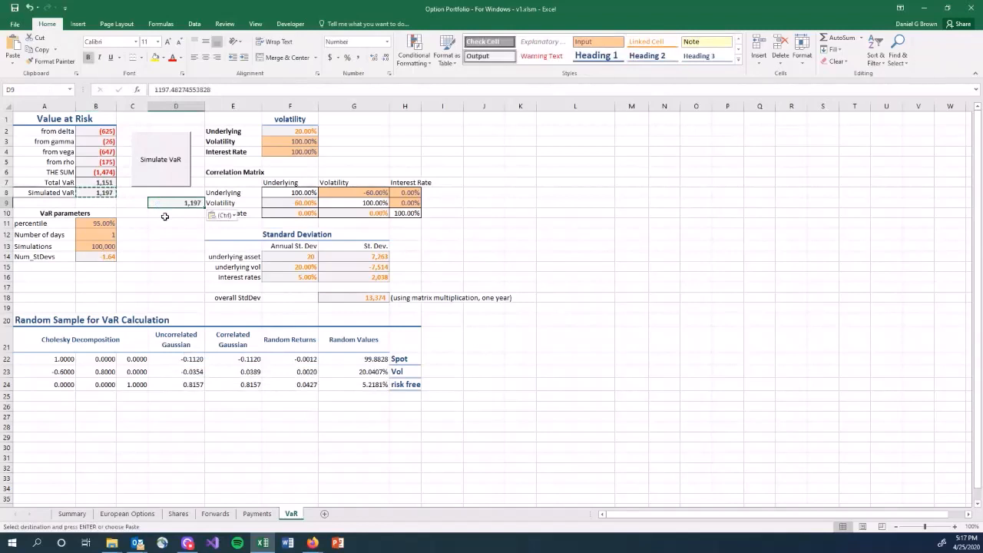
key(Left)
text(Old)
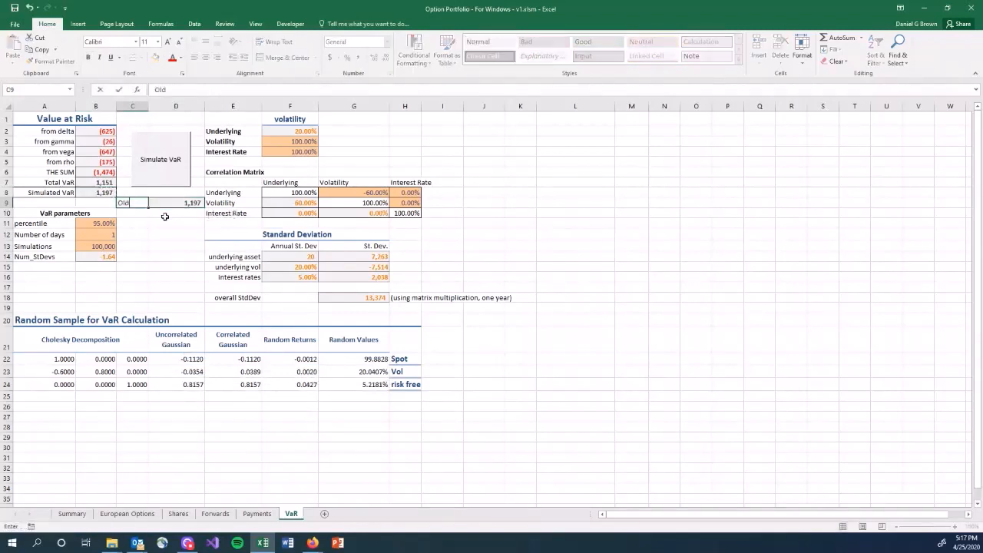
key(Return)
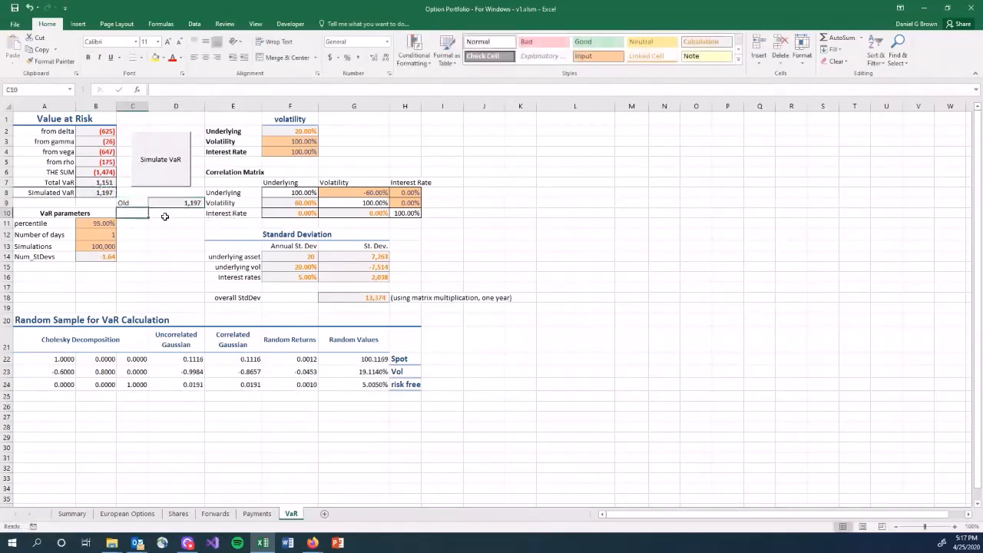
Review the VaR parameters for number of days, percentile and simulations
click(86, 236)
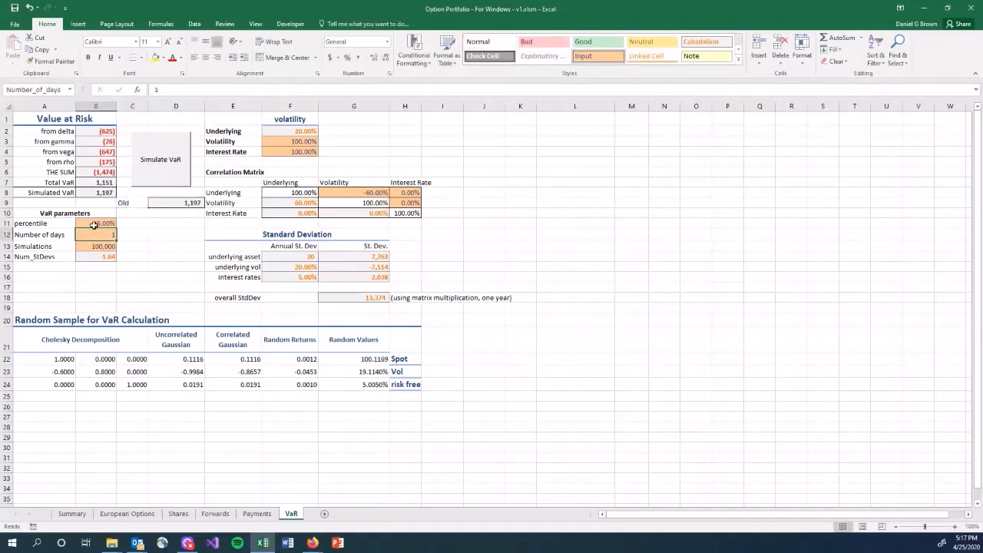
click(95, 224)
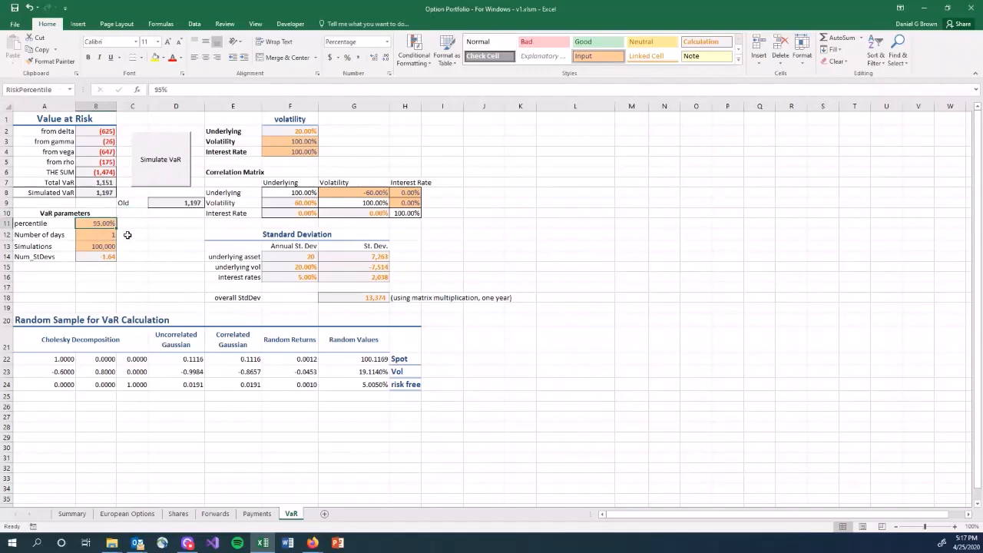
key(Down)
key(Down)
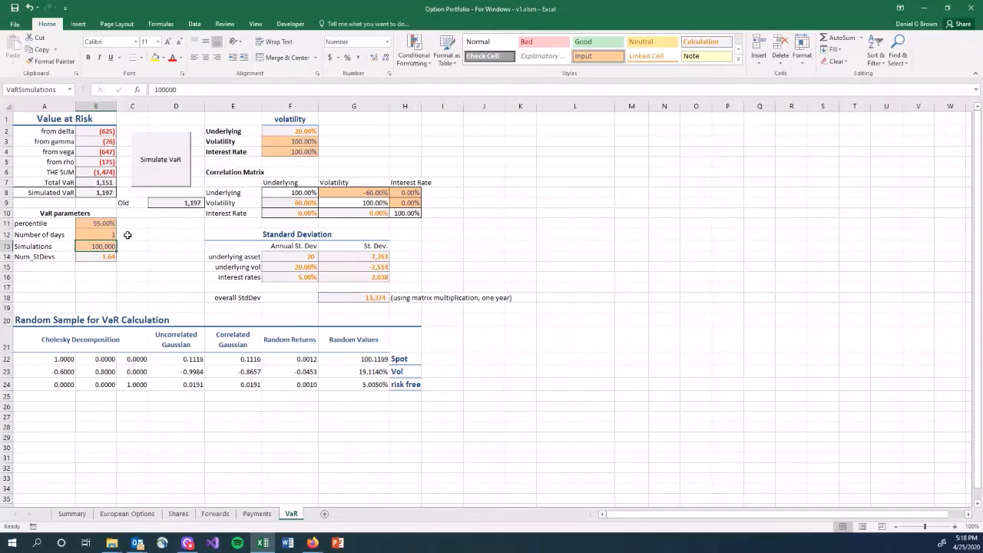
On the Summary sheet, book a trade of -363.17 shares at 100 settling 12-Apr-2020, and update the Value chart for stock prices 50 to 150
click(82, 518)
click(204, 352)
click(380, 187)
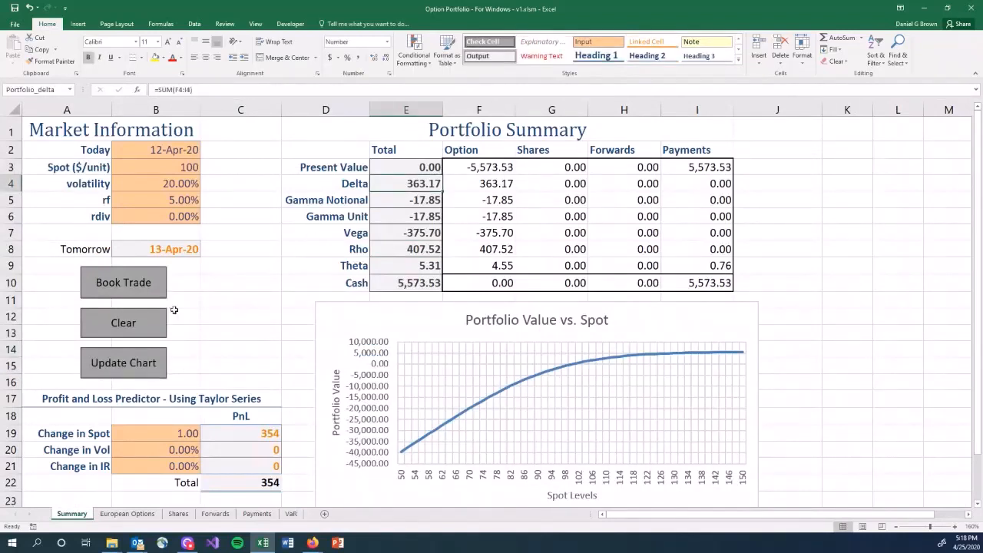
click(132, 292)
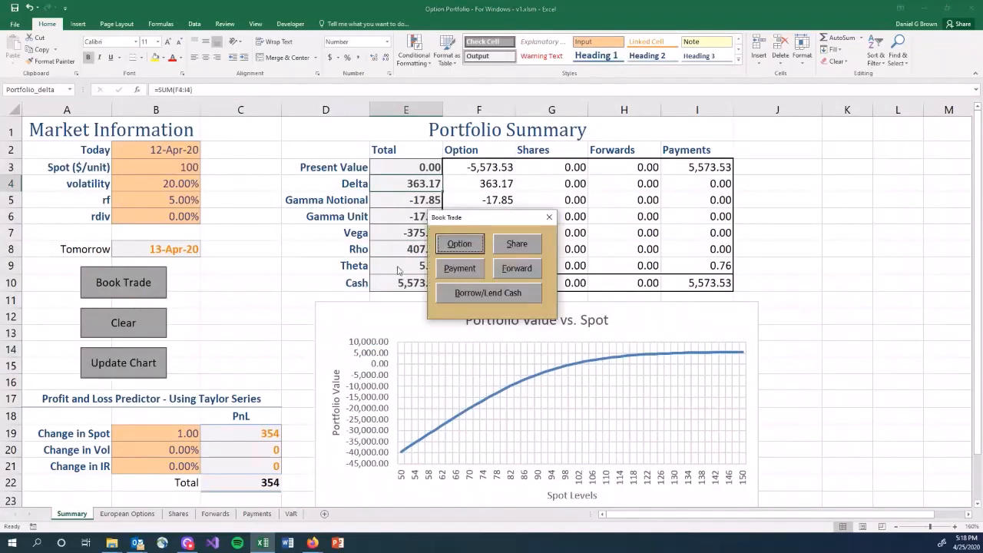
click(522, 247)
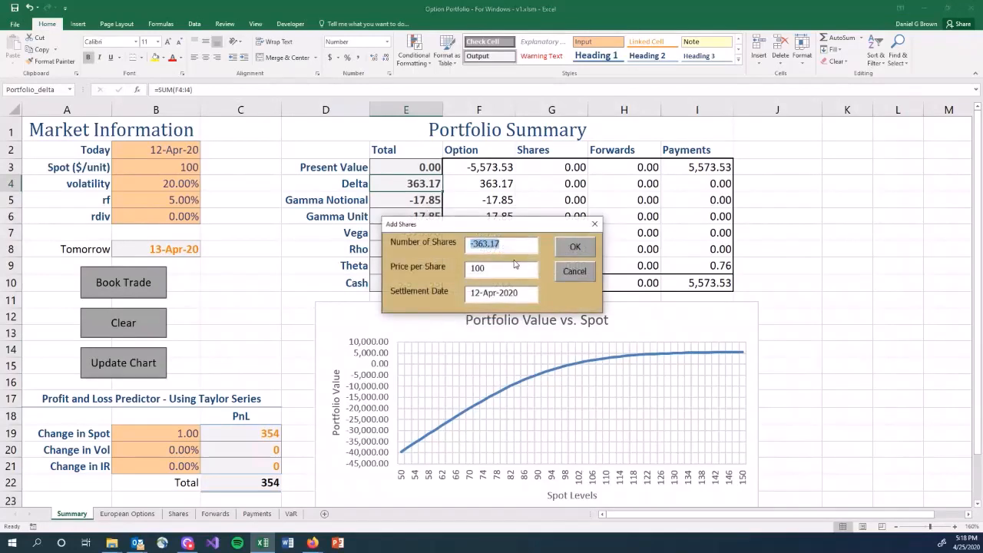
click(572, 247)
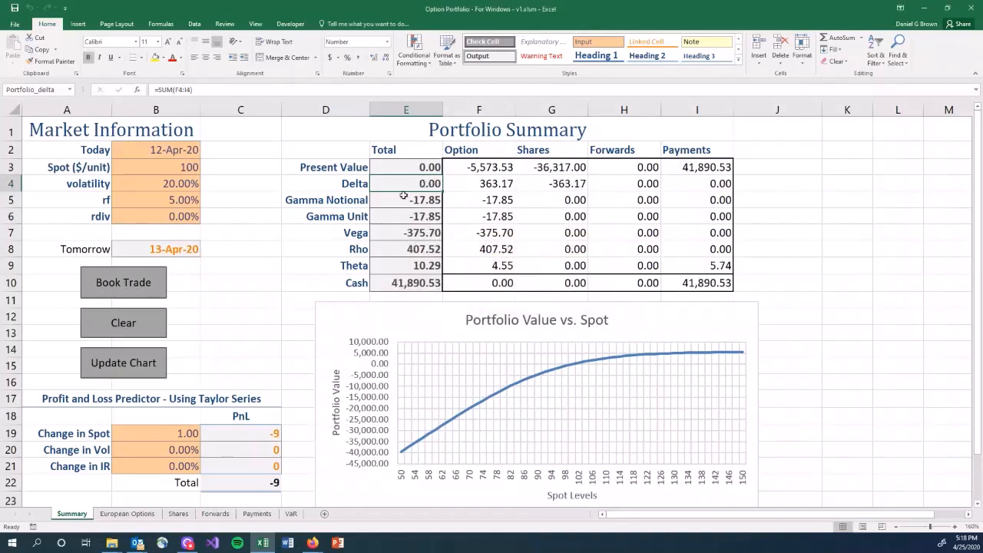
click(164, 355)
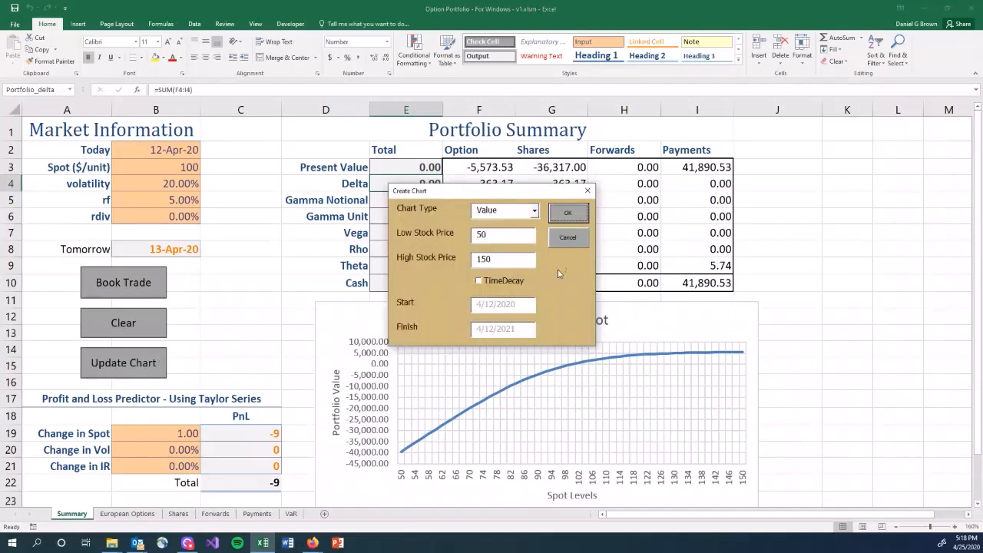
click(564, 209)
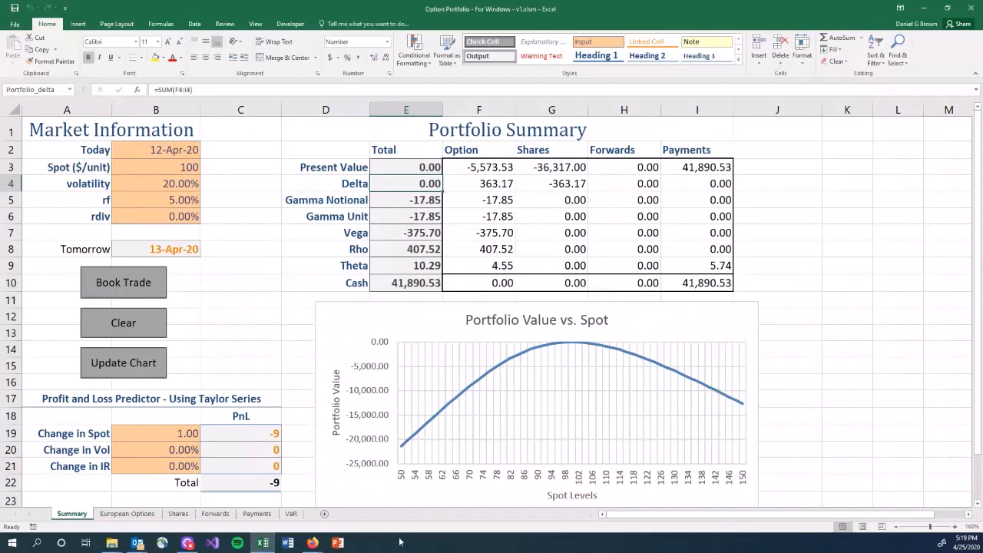
Rerun the VaR simulation on the VaR sheet for the delta-hedged portfolio and compare the Simulated VaR with the Old value in D9
click(292, 514)
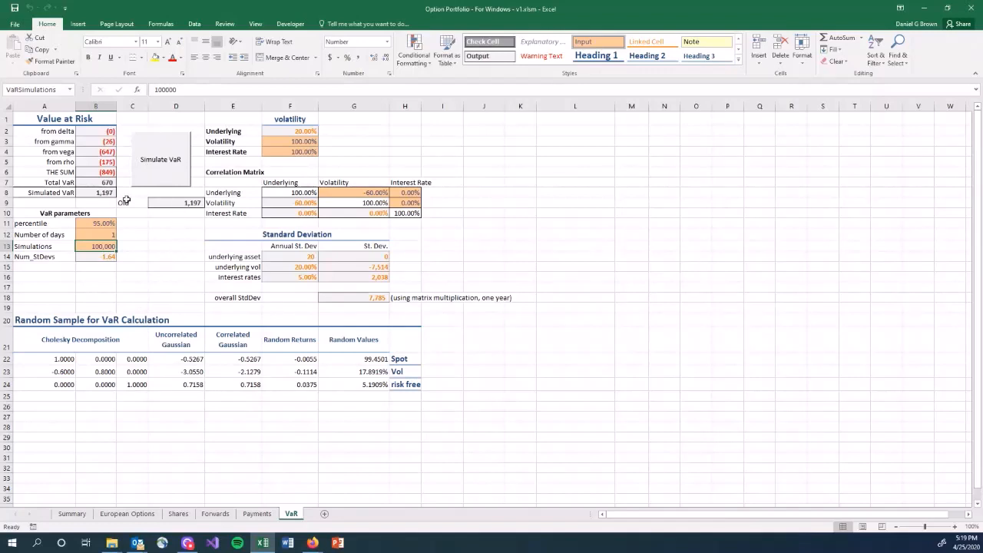
click(155, 179)
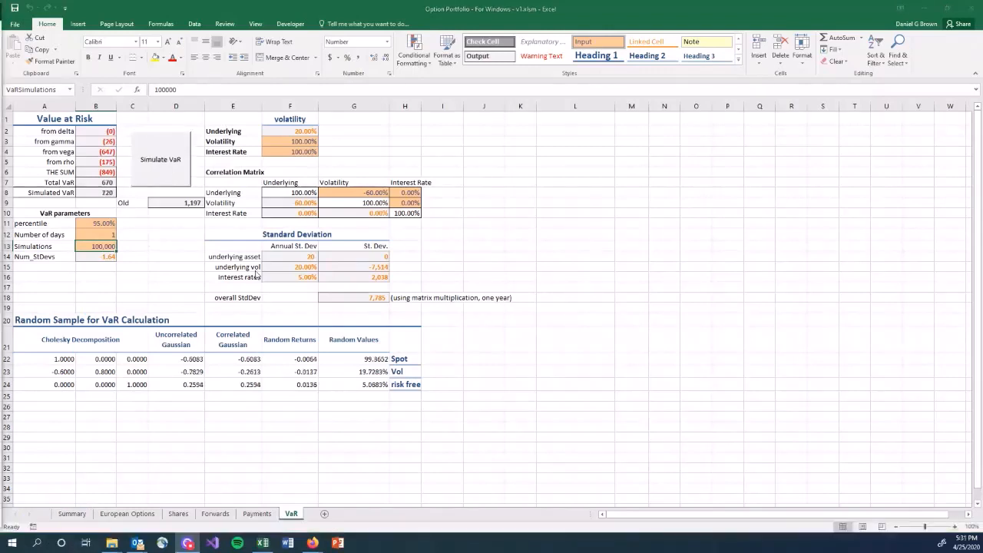
click(193, 258)
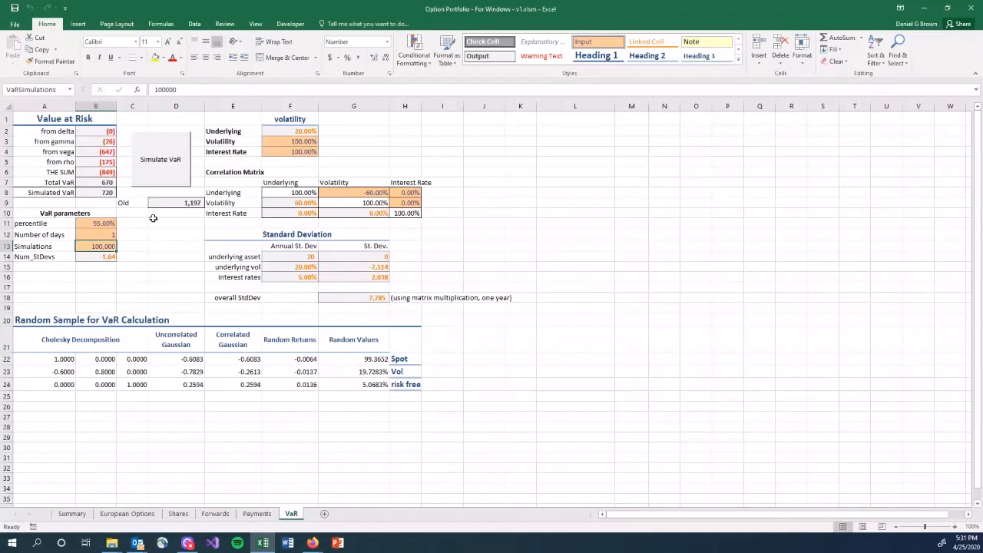
click(93, 194)
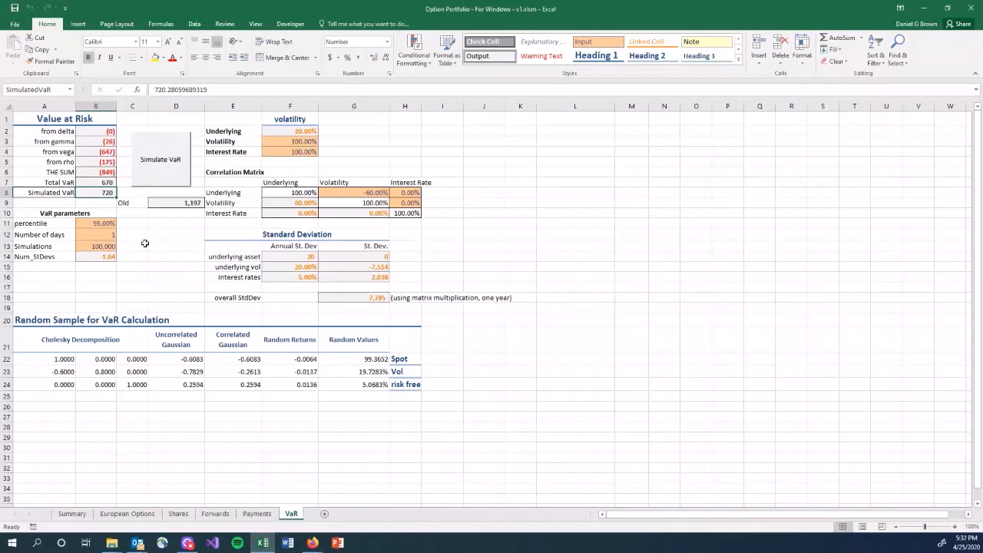
click(183, 202)
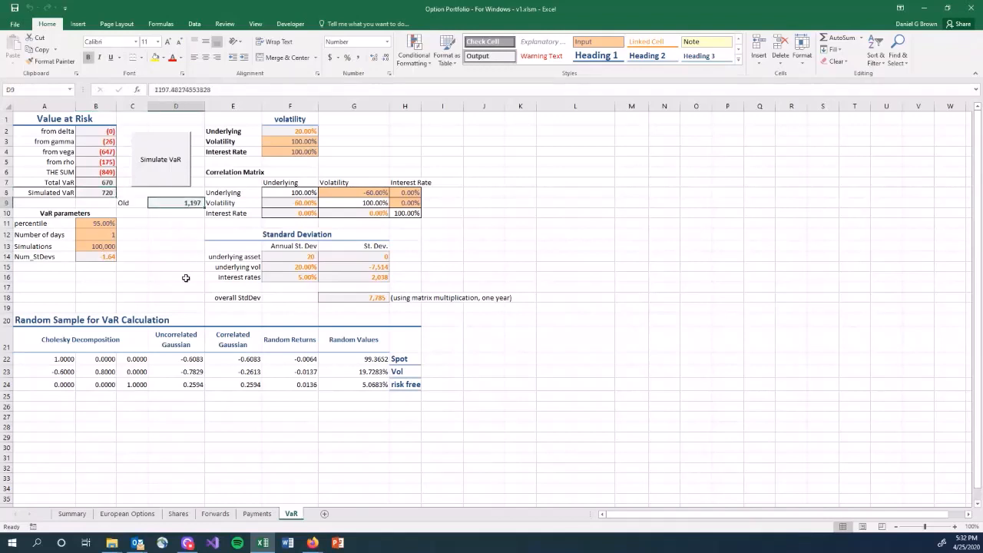